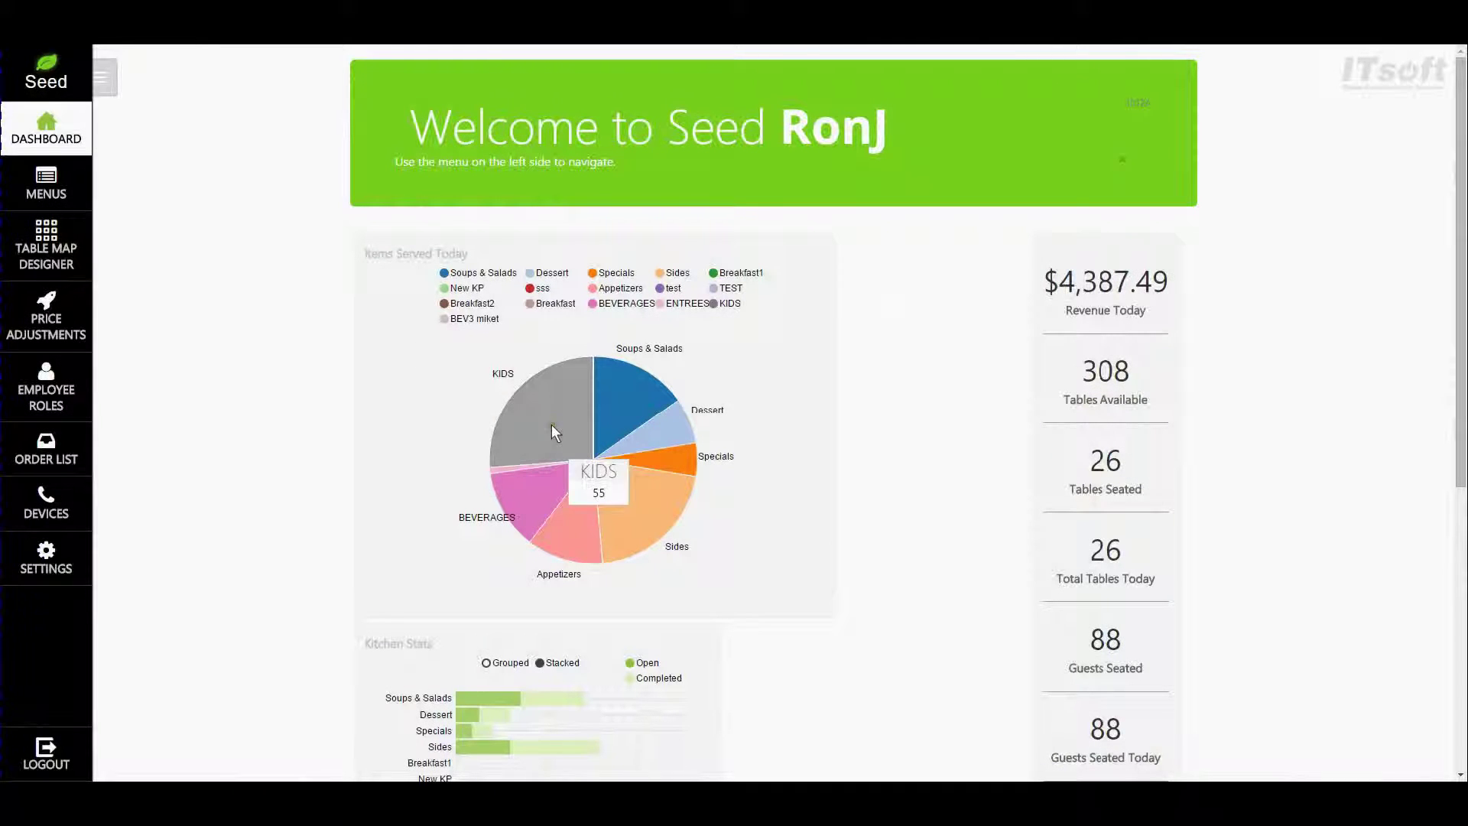
Step: Show the Menu Item Modifiers list under Menus and scroll through its modifier groups
left_click(65, 187)
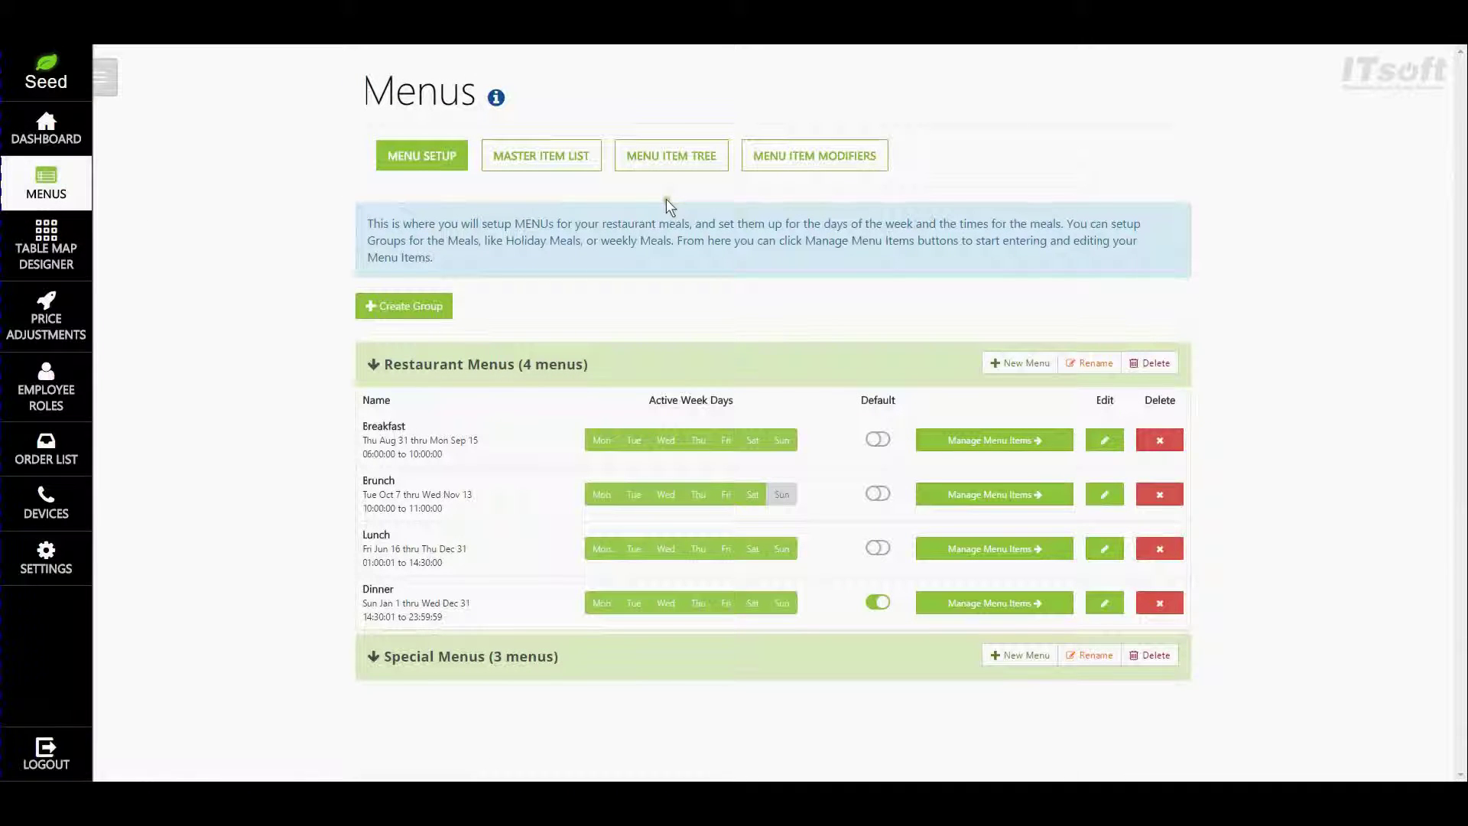
left_click(839, 165)
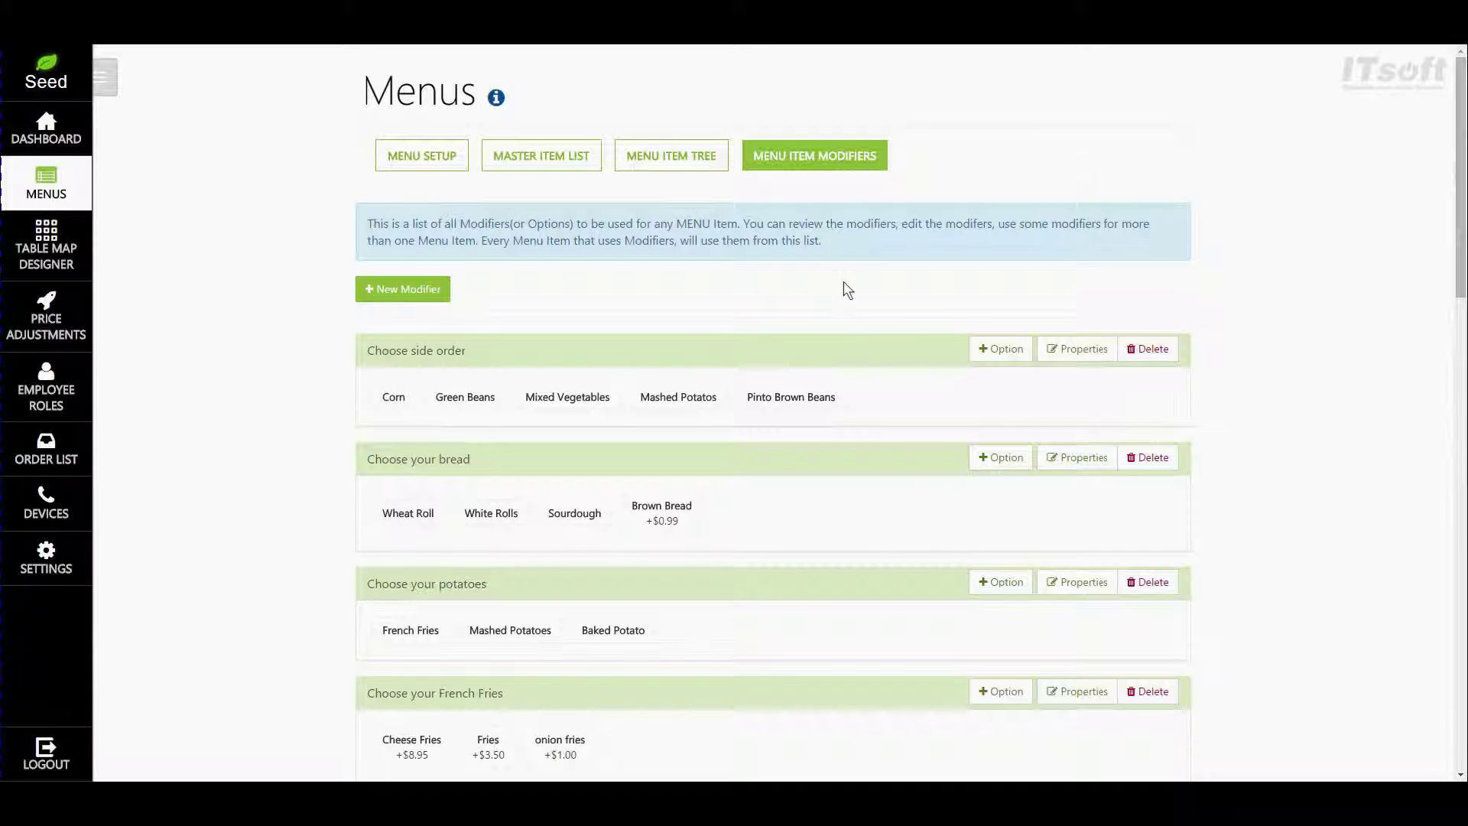
scroll(847, 289, "down", 4)
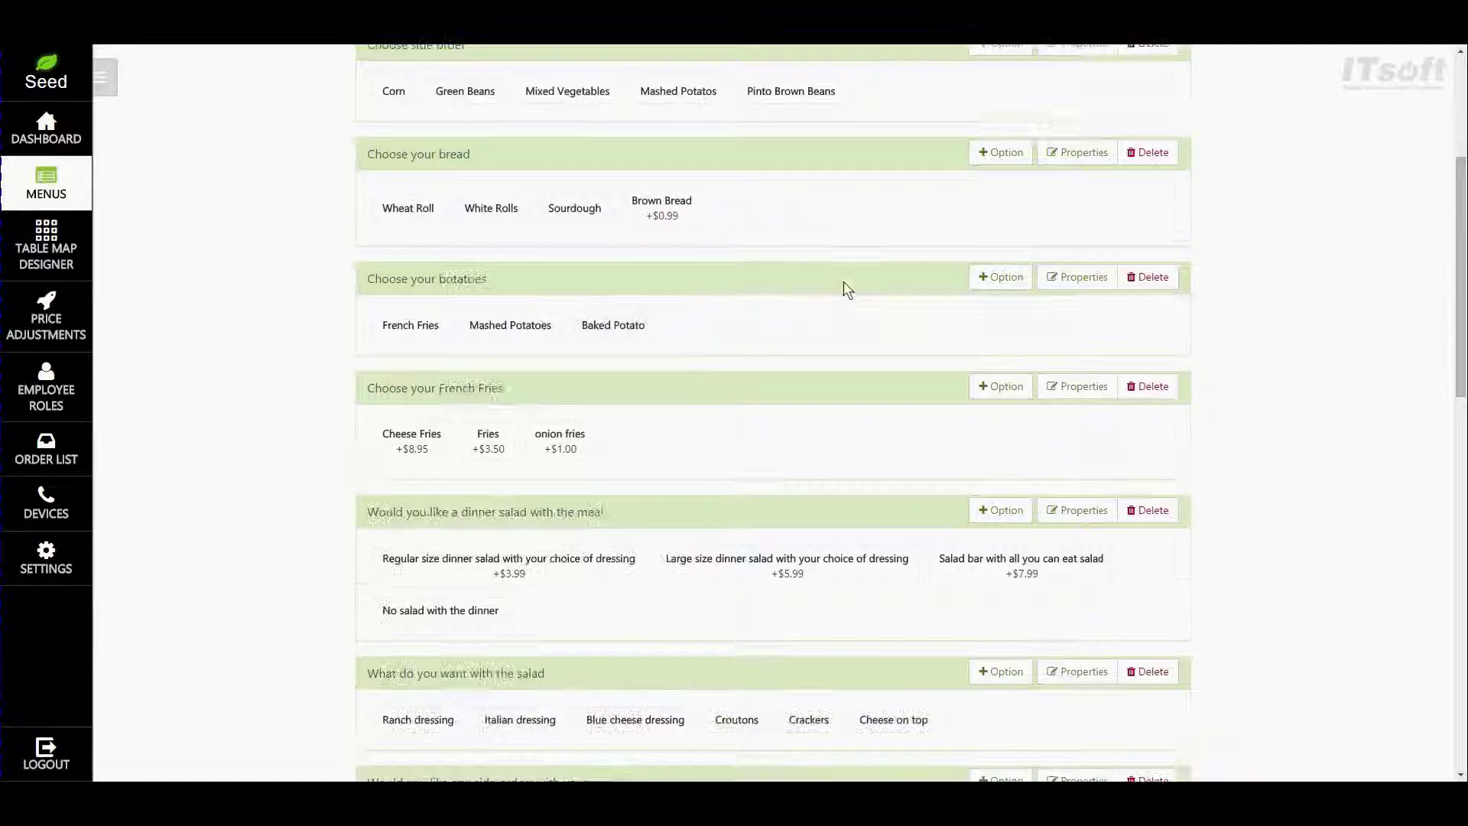
scroll(847, 289, "down", 6)
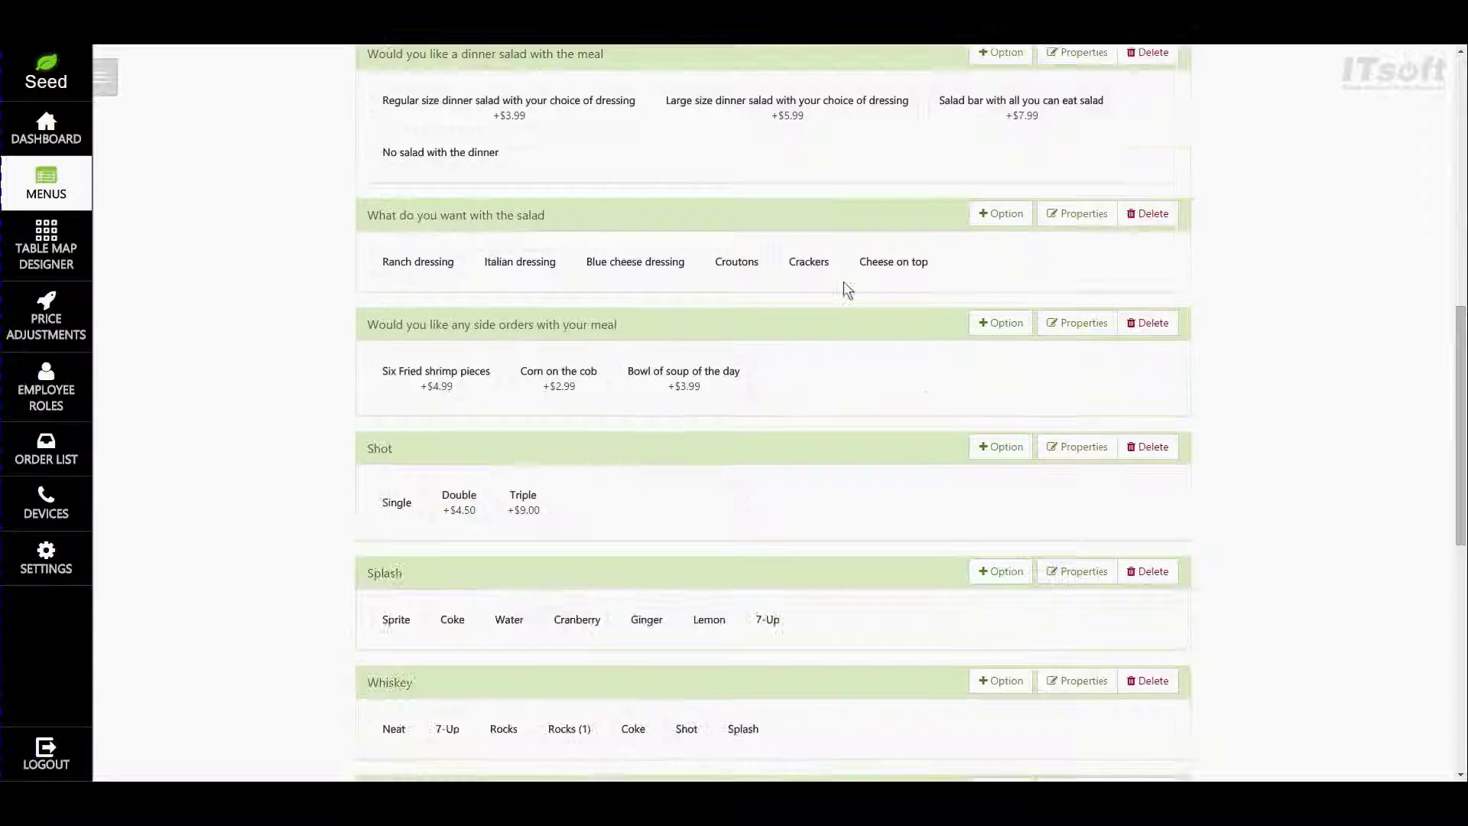
scroll(847, 289, "down", 3)
scroll(847, 289, "down", 2)
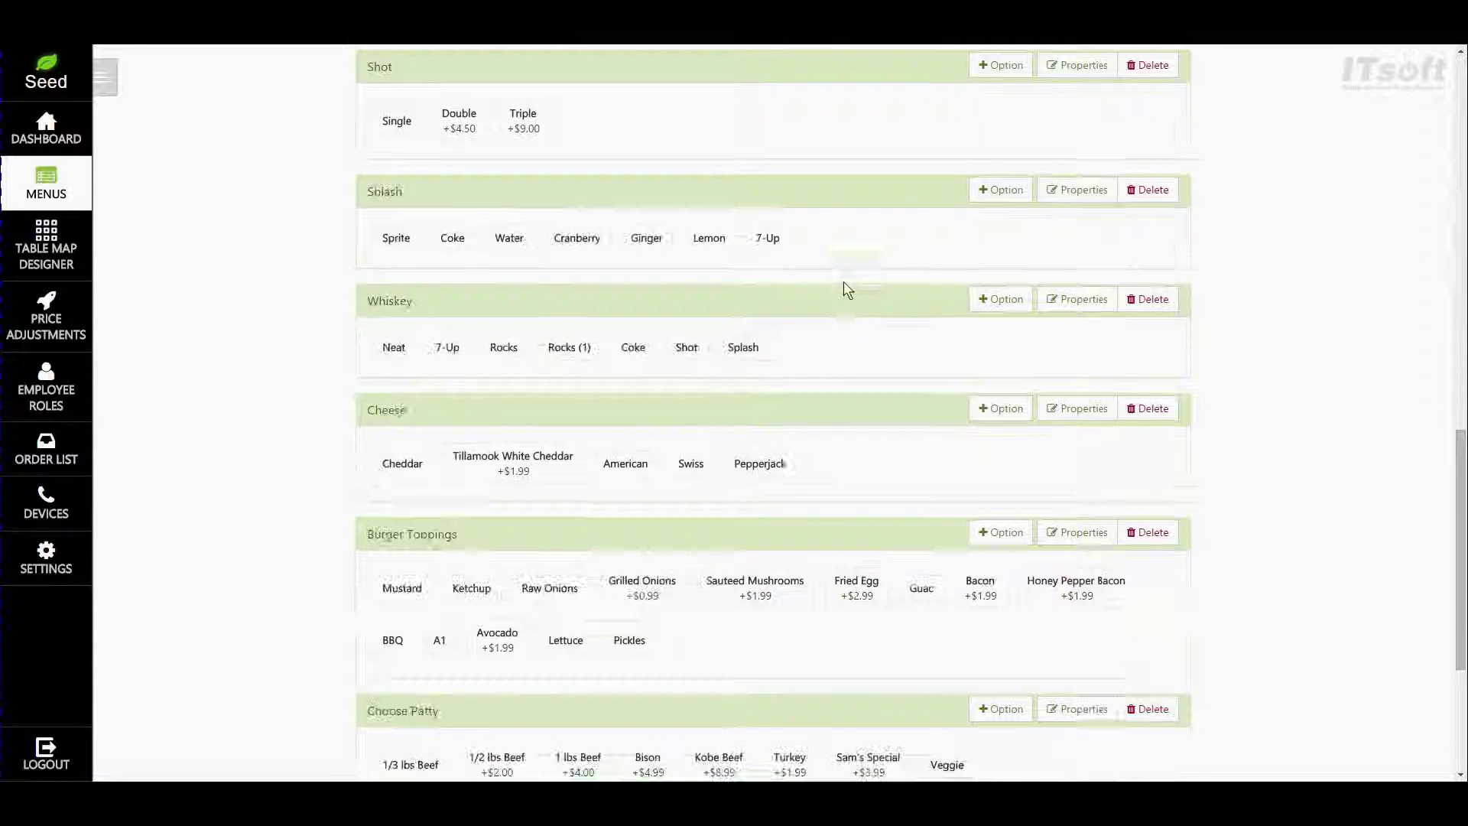
scroll(844, 282, "down", 4)
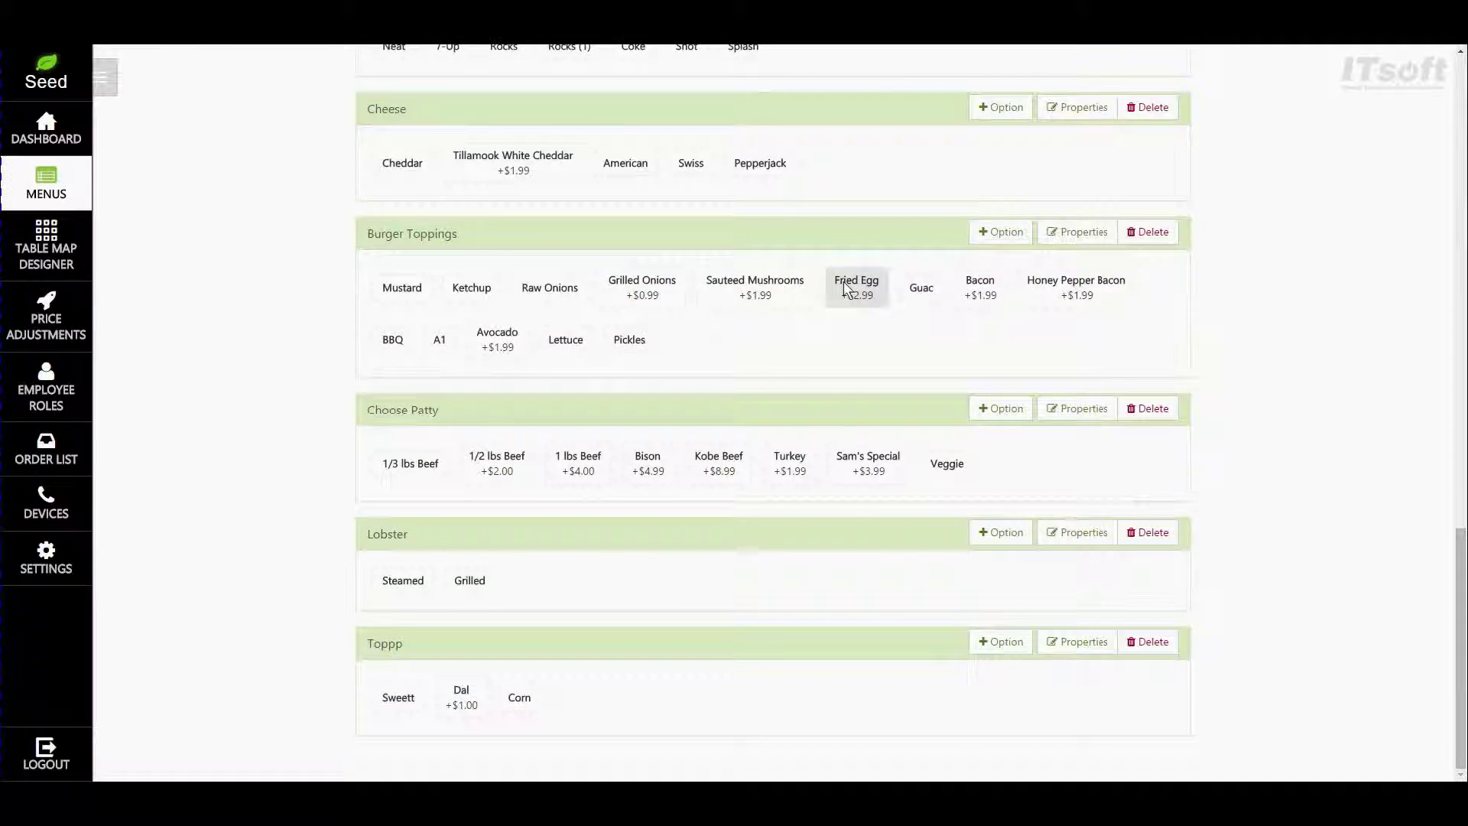
scroll(845, 283, "up", 20)
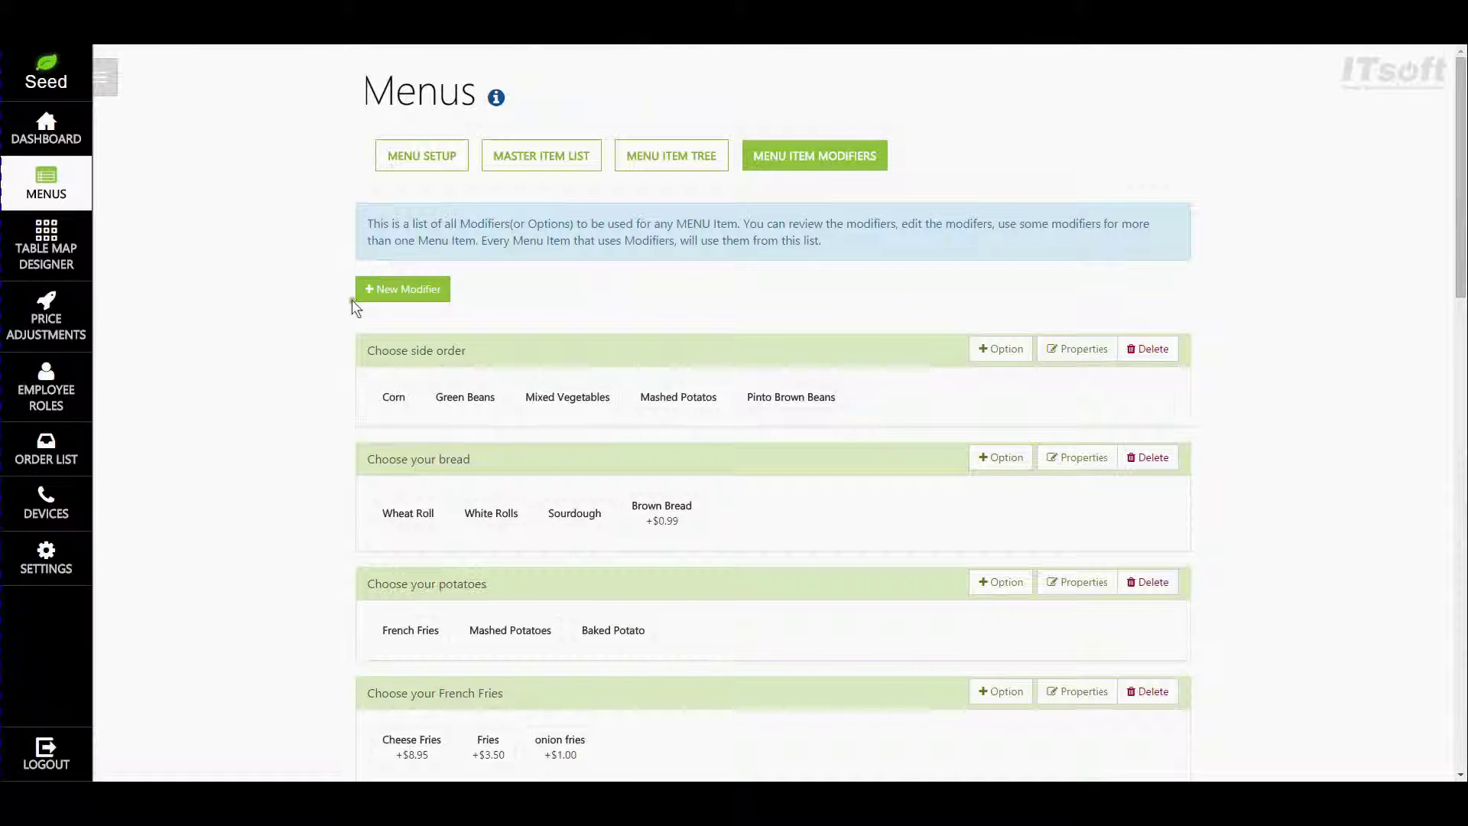
Step: Start a new modifier named COOK TEMPERATURE - BEEF with short name COOK TEMP
left_click(418, 295)
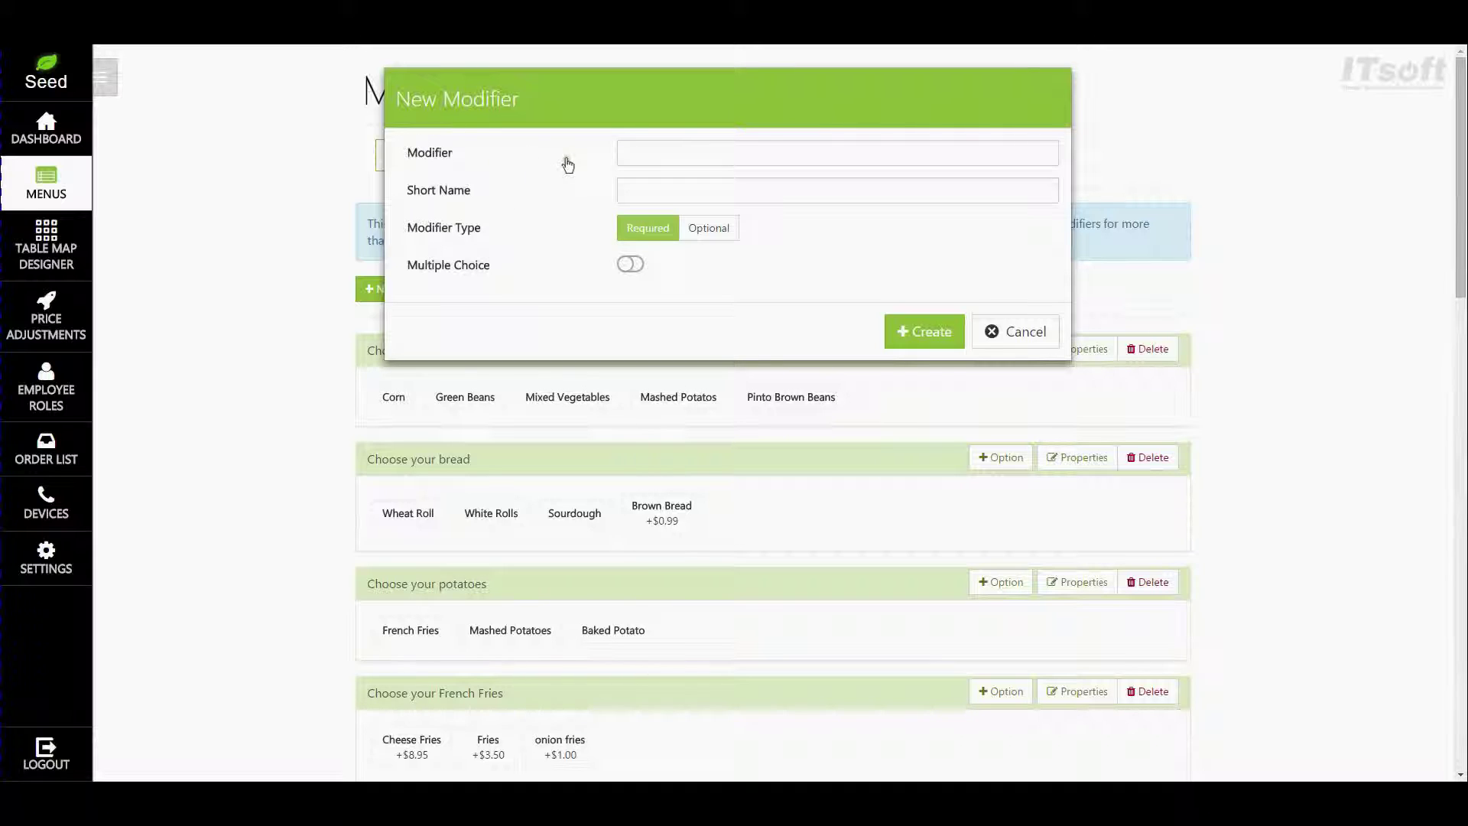
left_click(662, 156)
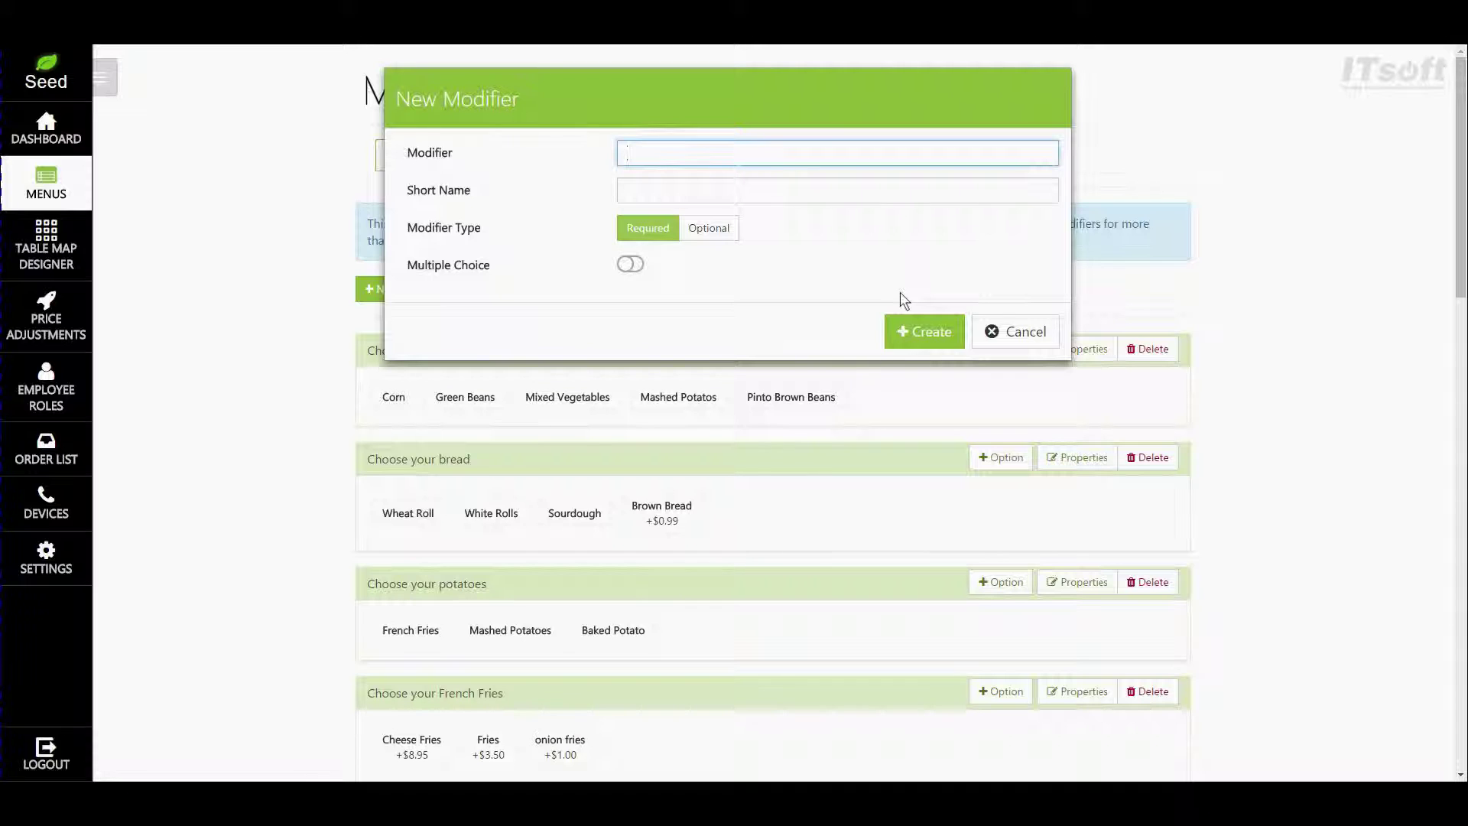
type("COOK TEMPERATURE - BEEF")
key("Tab")
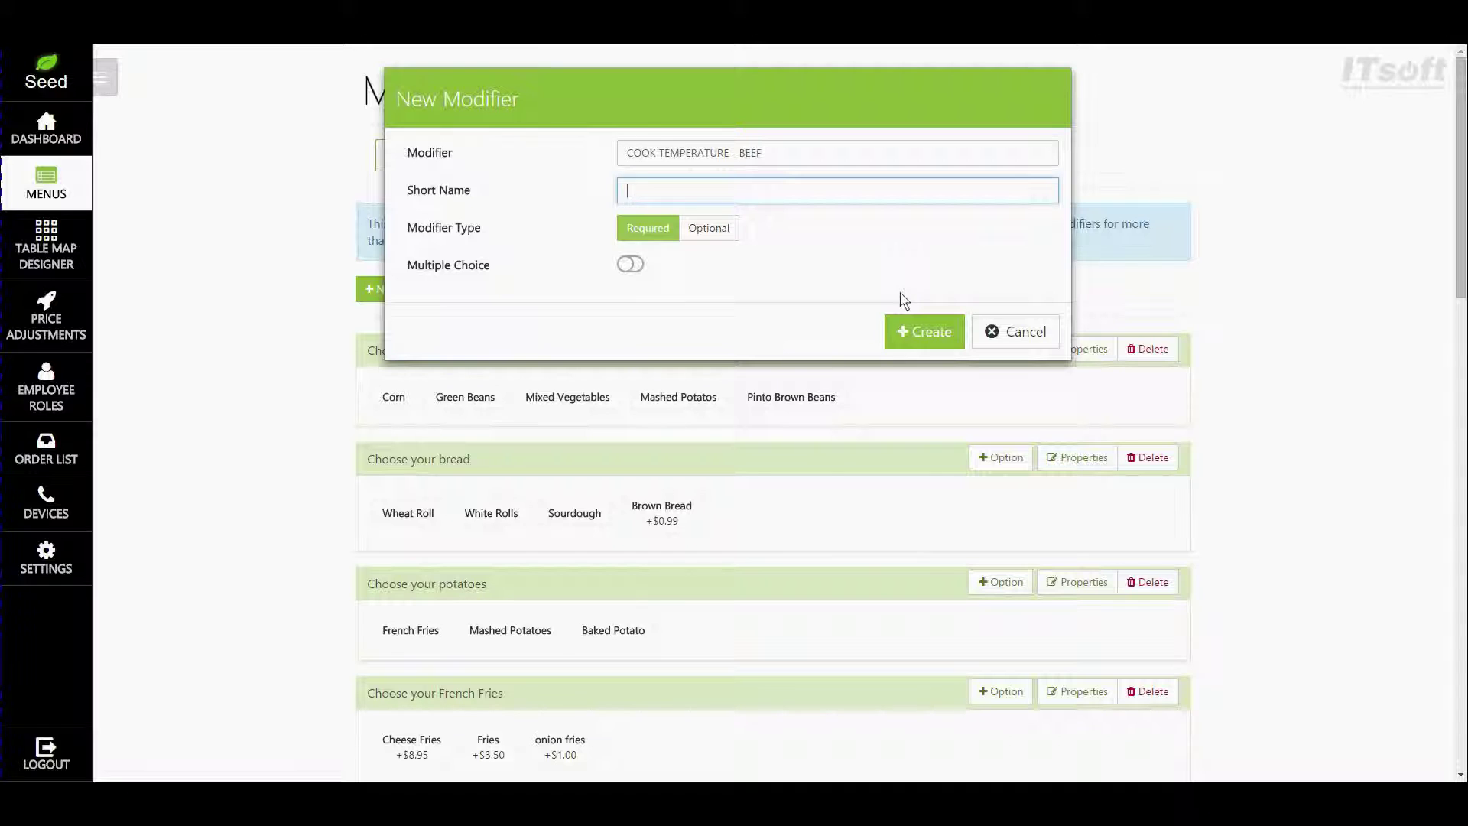
type("COOK TEMO")
key("BackSpace")
Step: Complete the short name COOK TEMP and switch between Optional and Required, ending on Required
type("P")
left_click(865, 265)
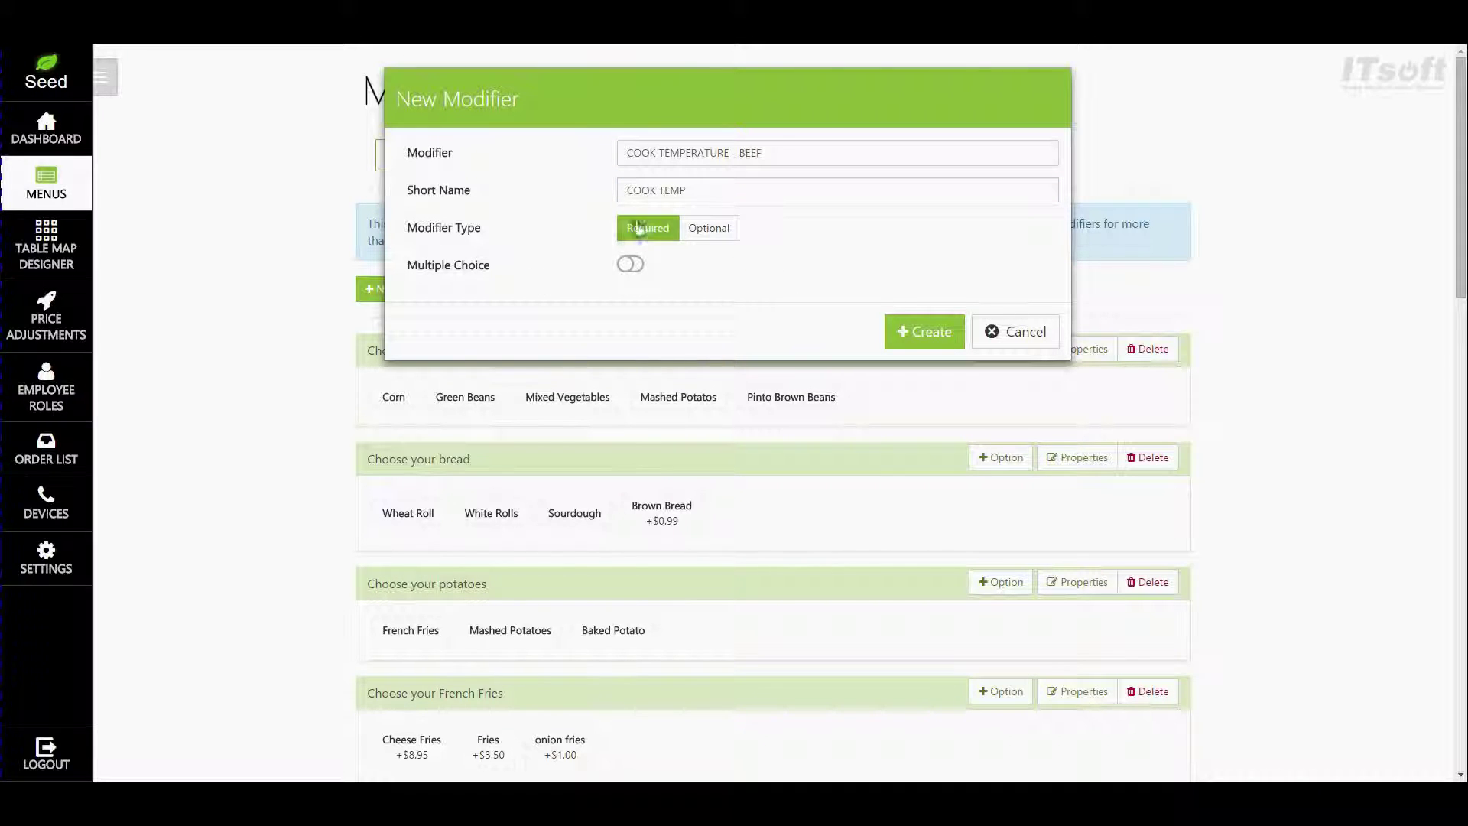
left_click(718, 233)
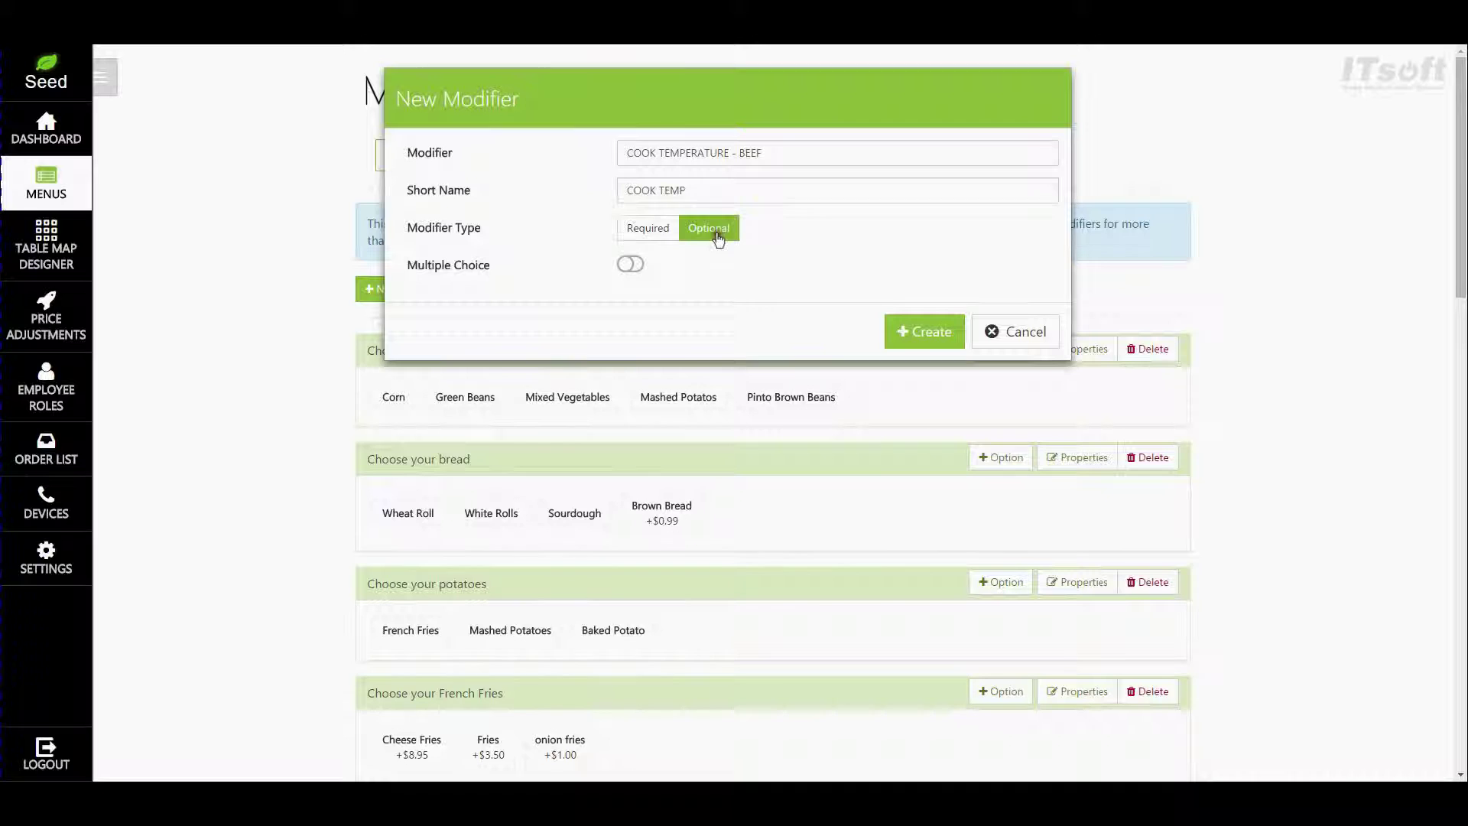
left_click(645, 231)
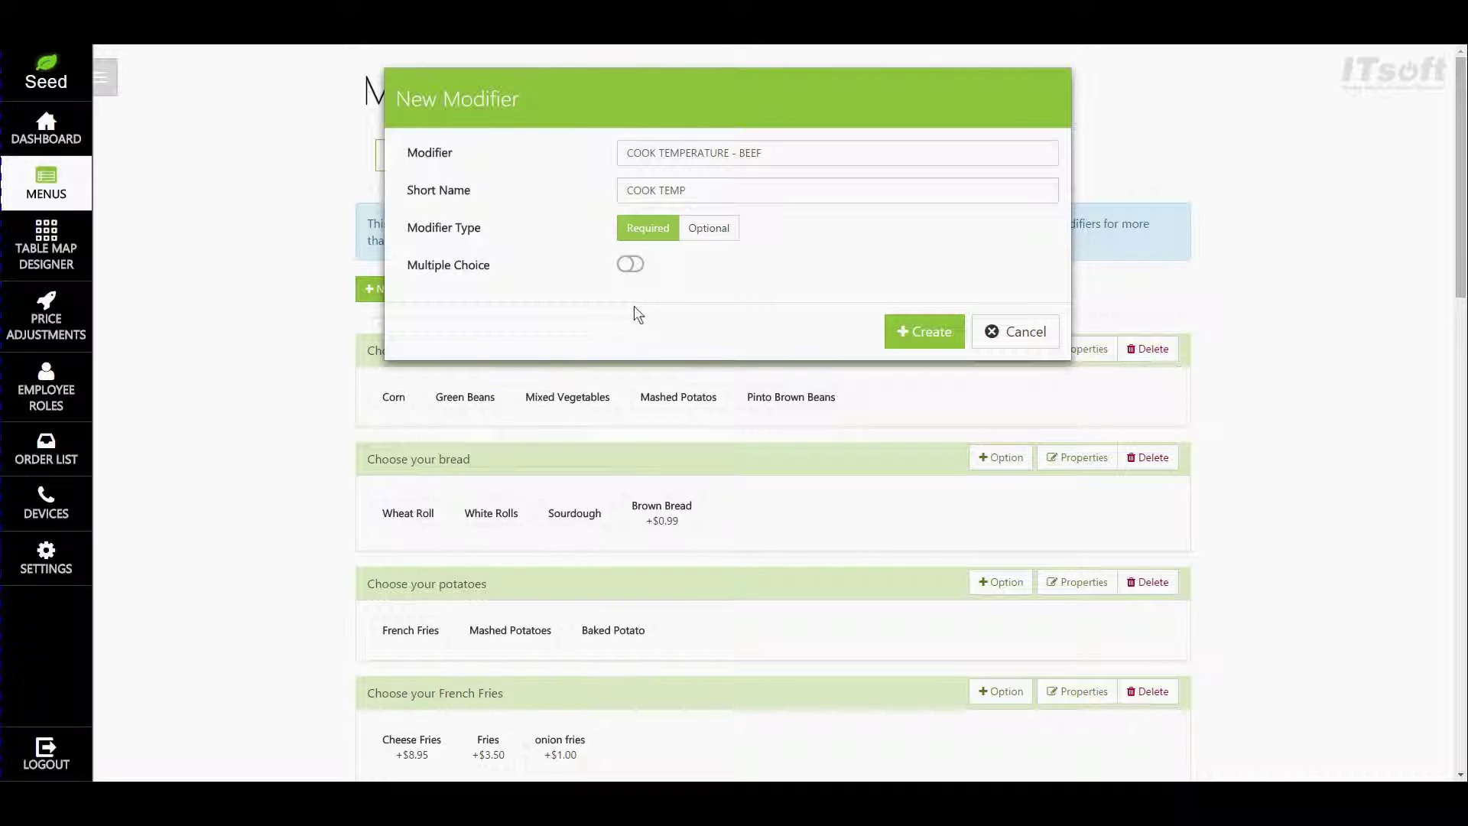
left_click(704, 229)
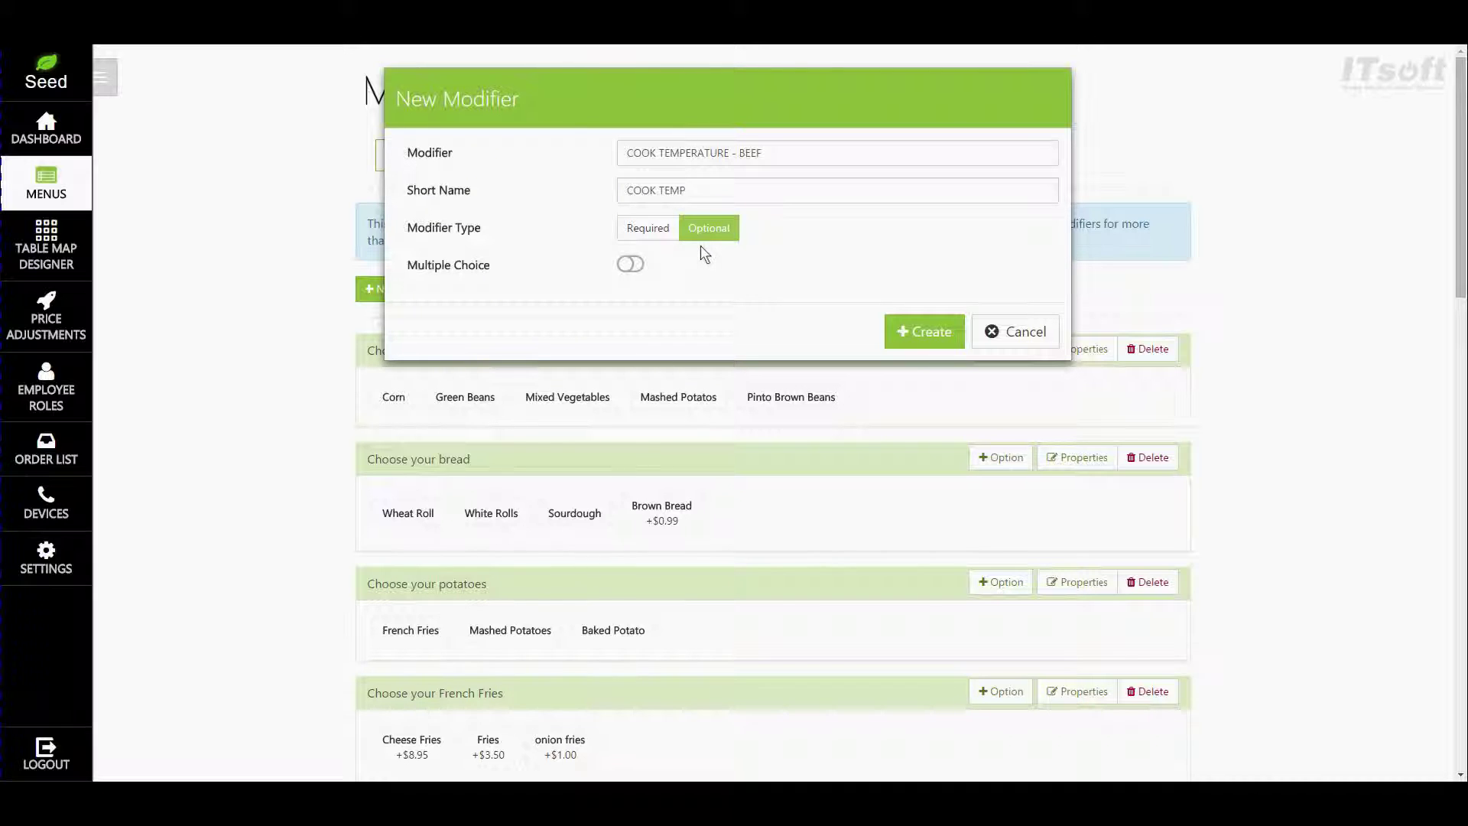
left_click(643, 231)
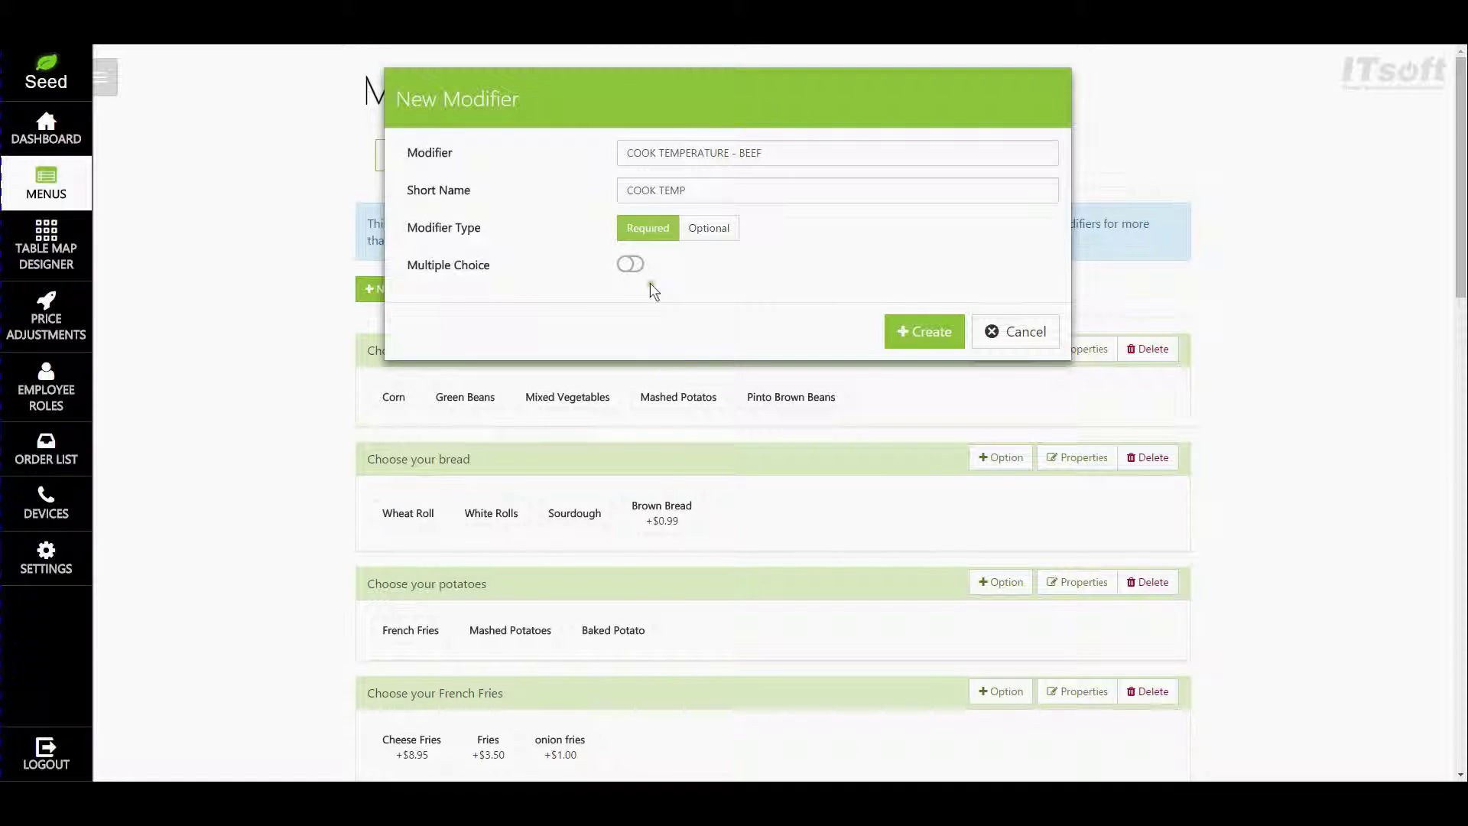
Step: Toggle Multiple Choice, leave it off, and create the COOK TEMPERATURE - BEEF modifier
left_click(629, 264)
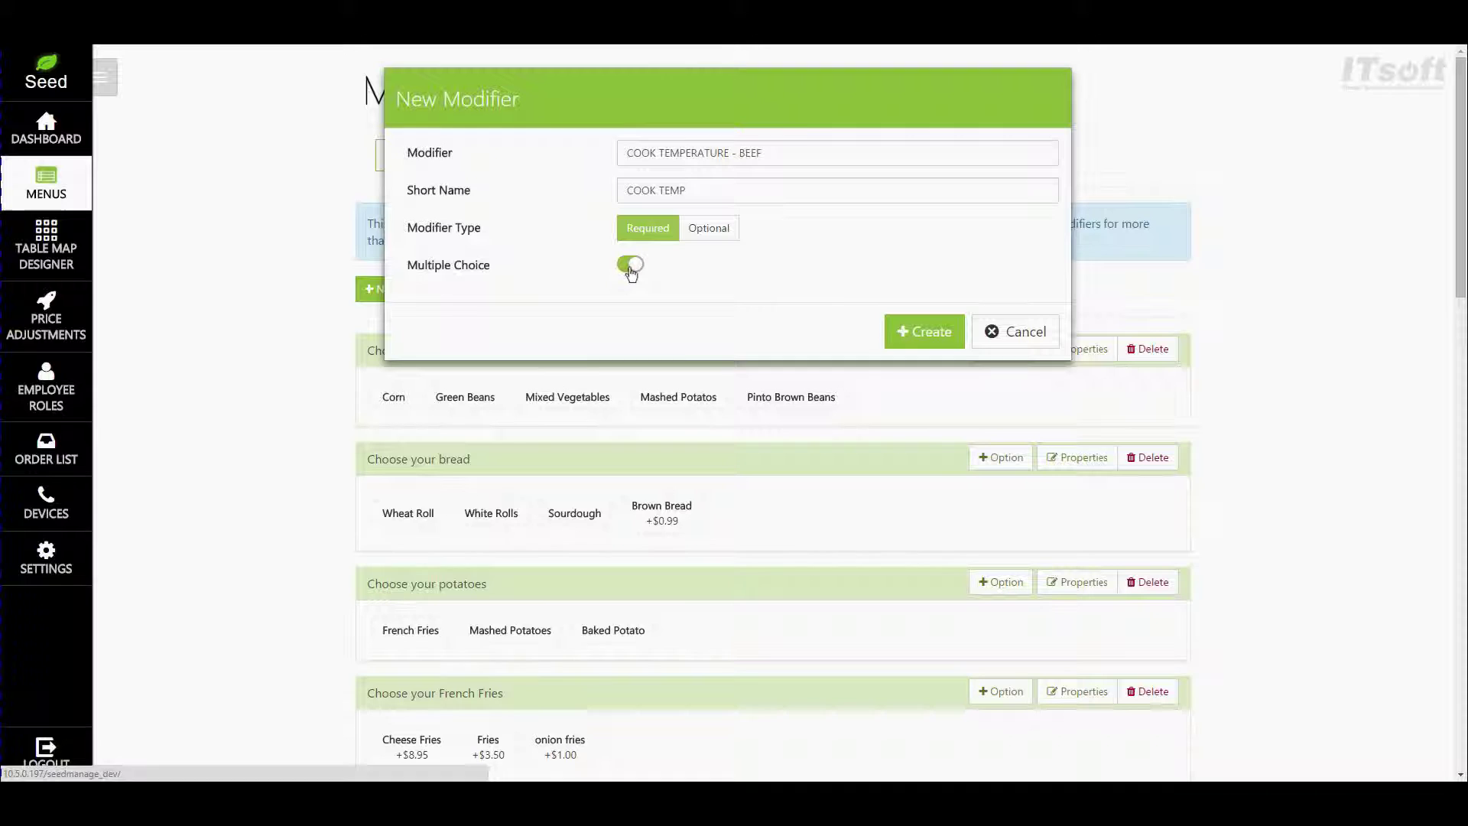
left_click(630, 266)
left_click(631, 264)
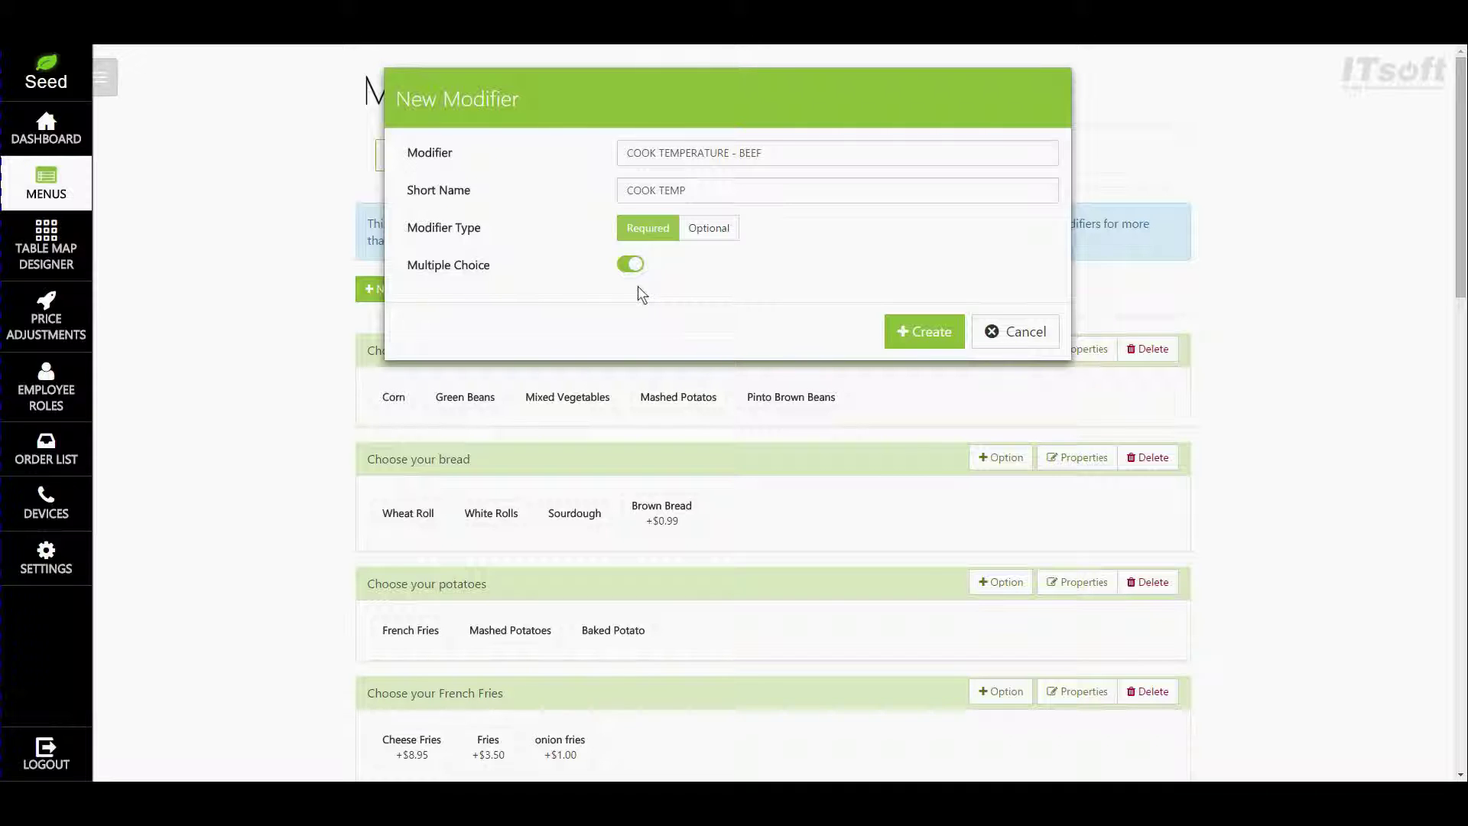
left_click(636, 271)
left_click(943, 336)
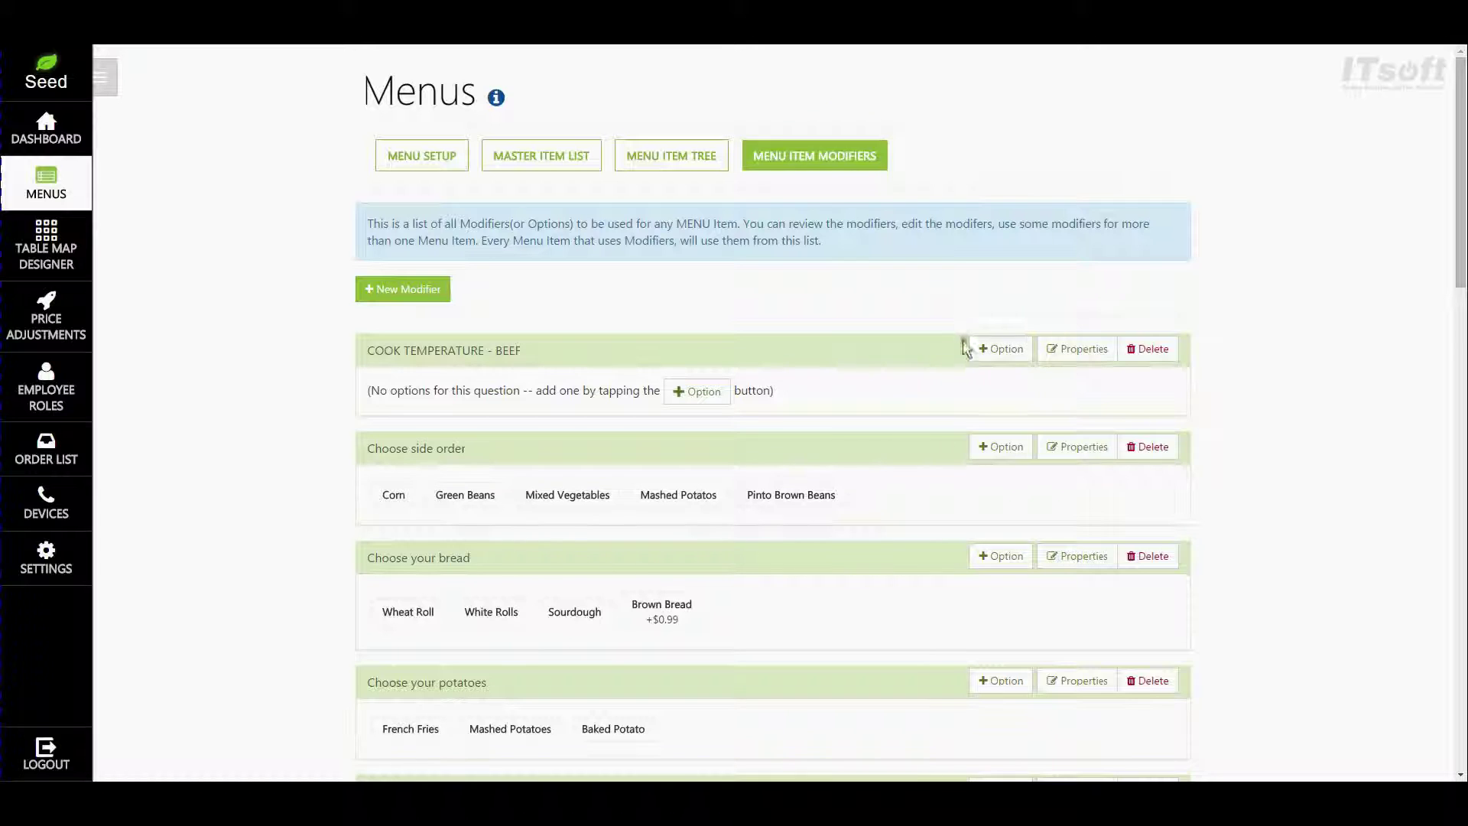
Step: Add the option RARE, short name RARE, priced at 0.00 to the beef modifier
left_click(1006, 353)
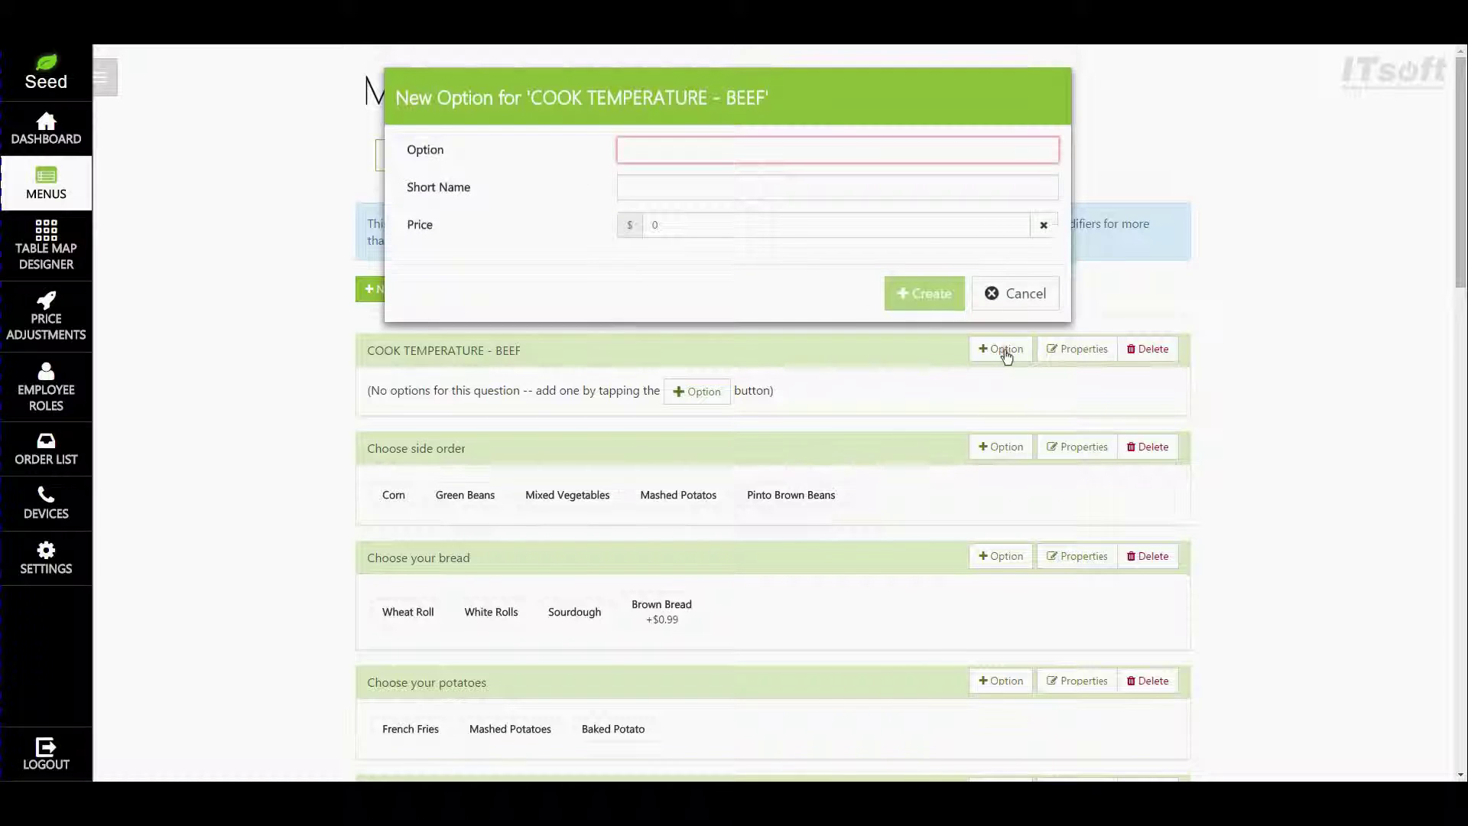
left_click(793, 146)
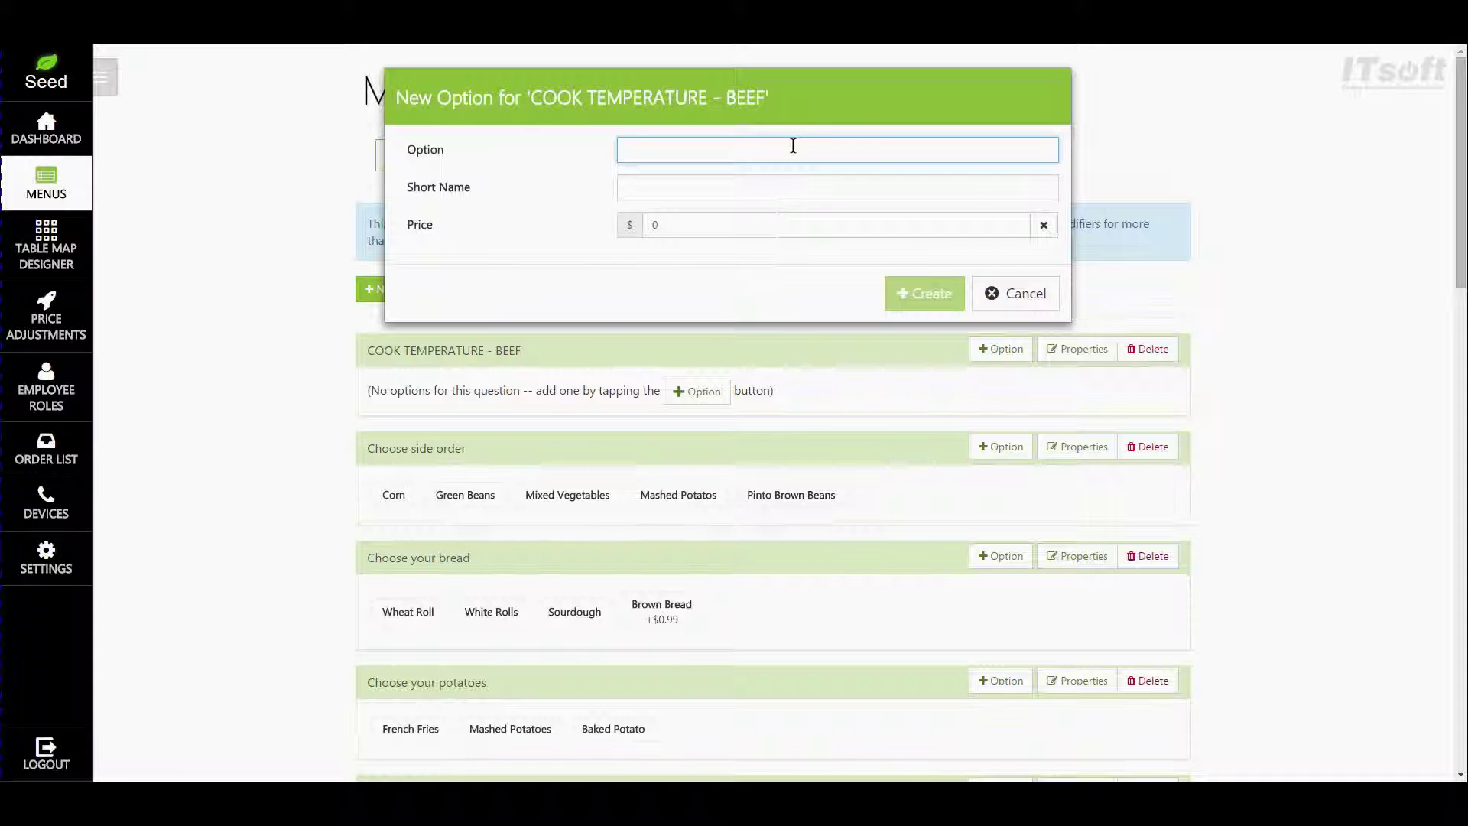
type("RARE")
key("Tab")
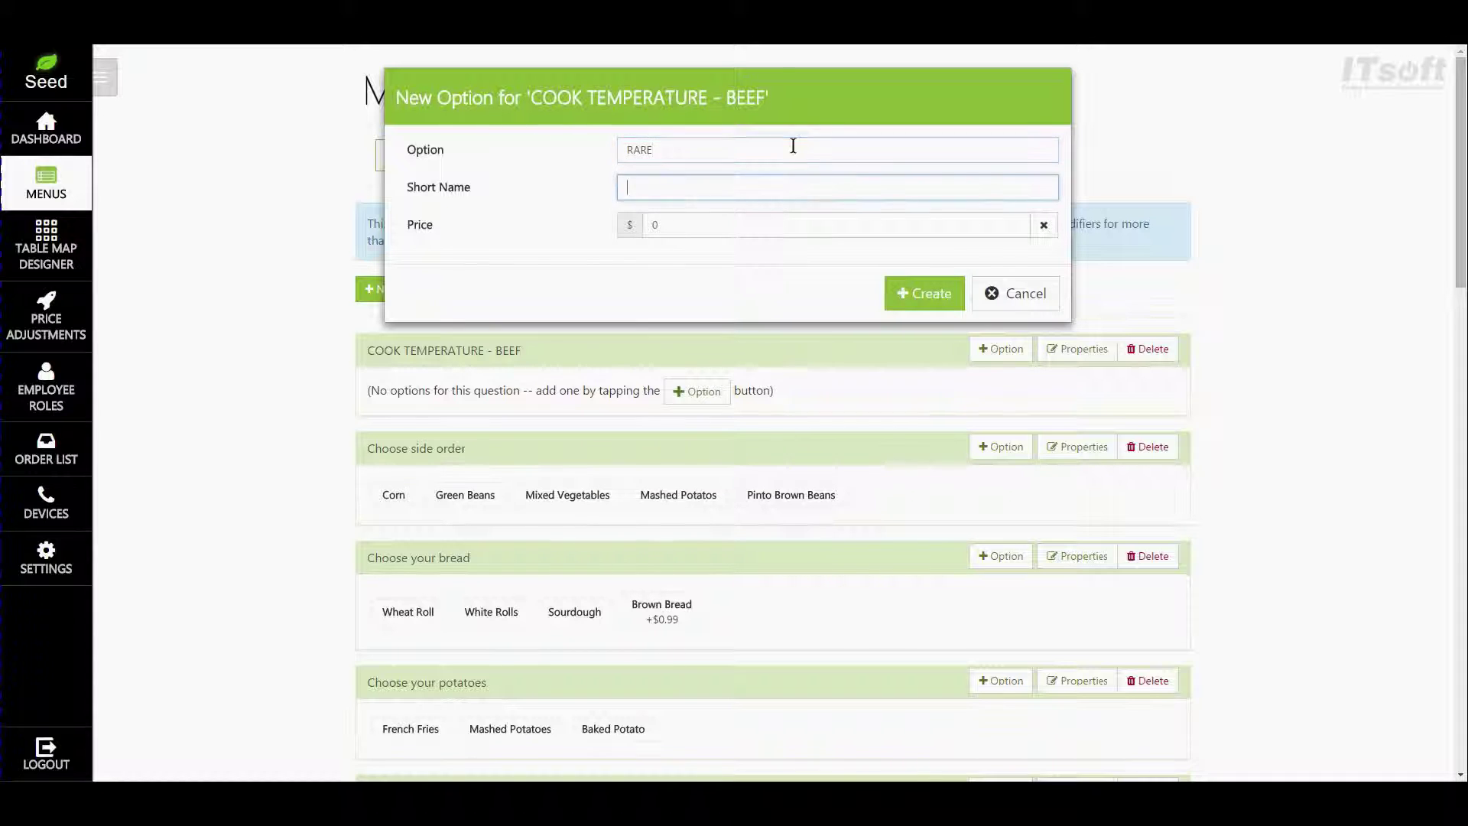
type("RARE")
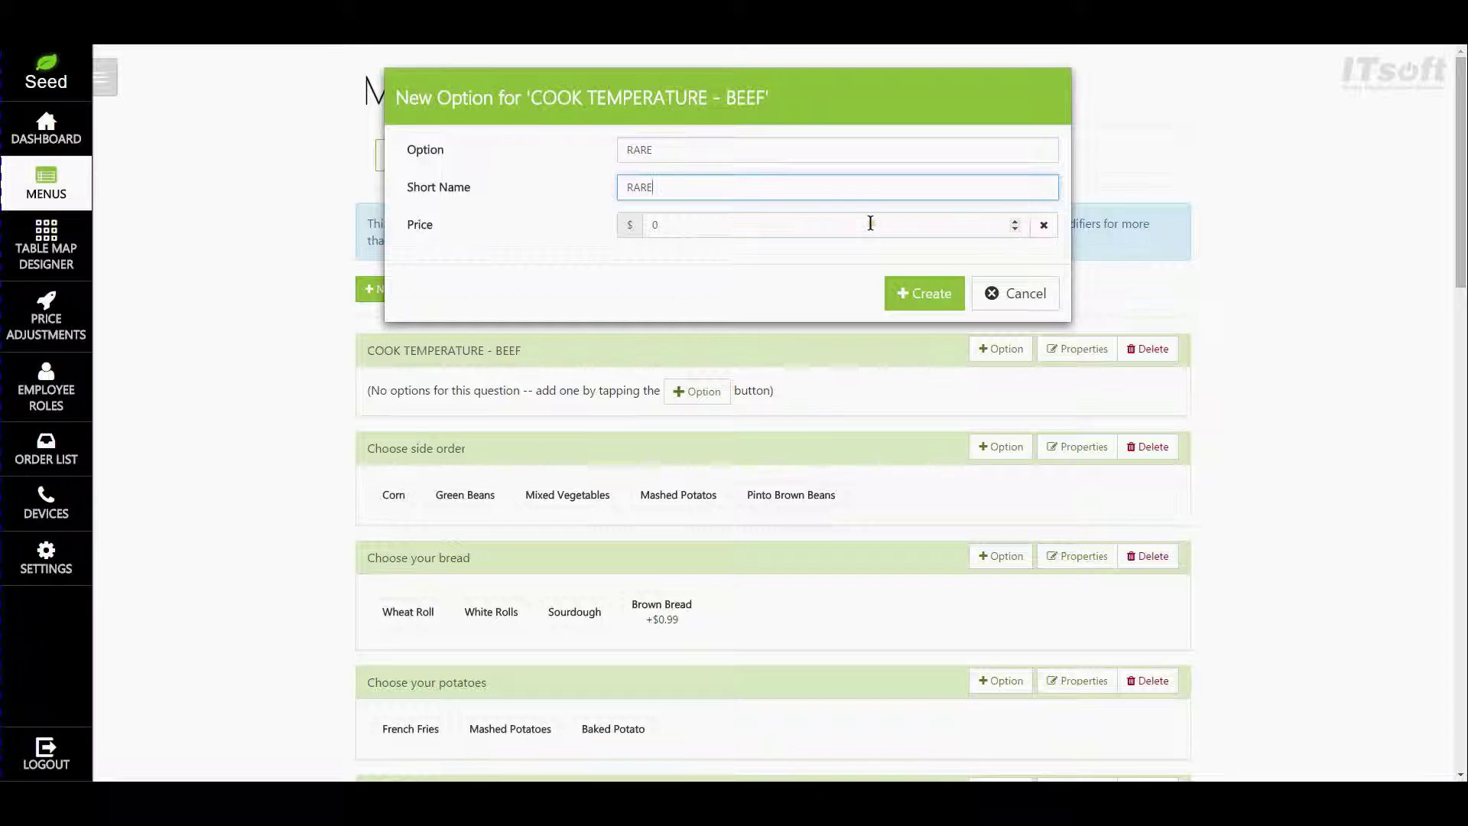
left_click(871, 222)
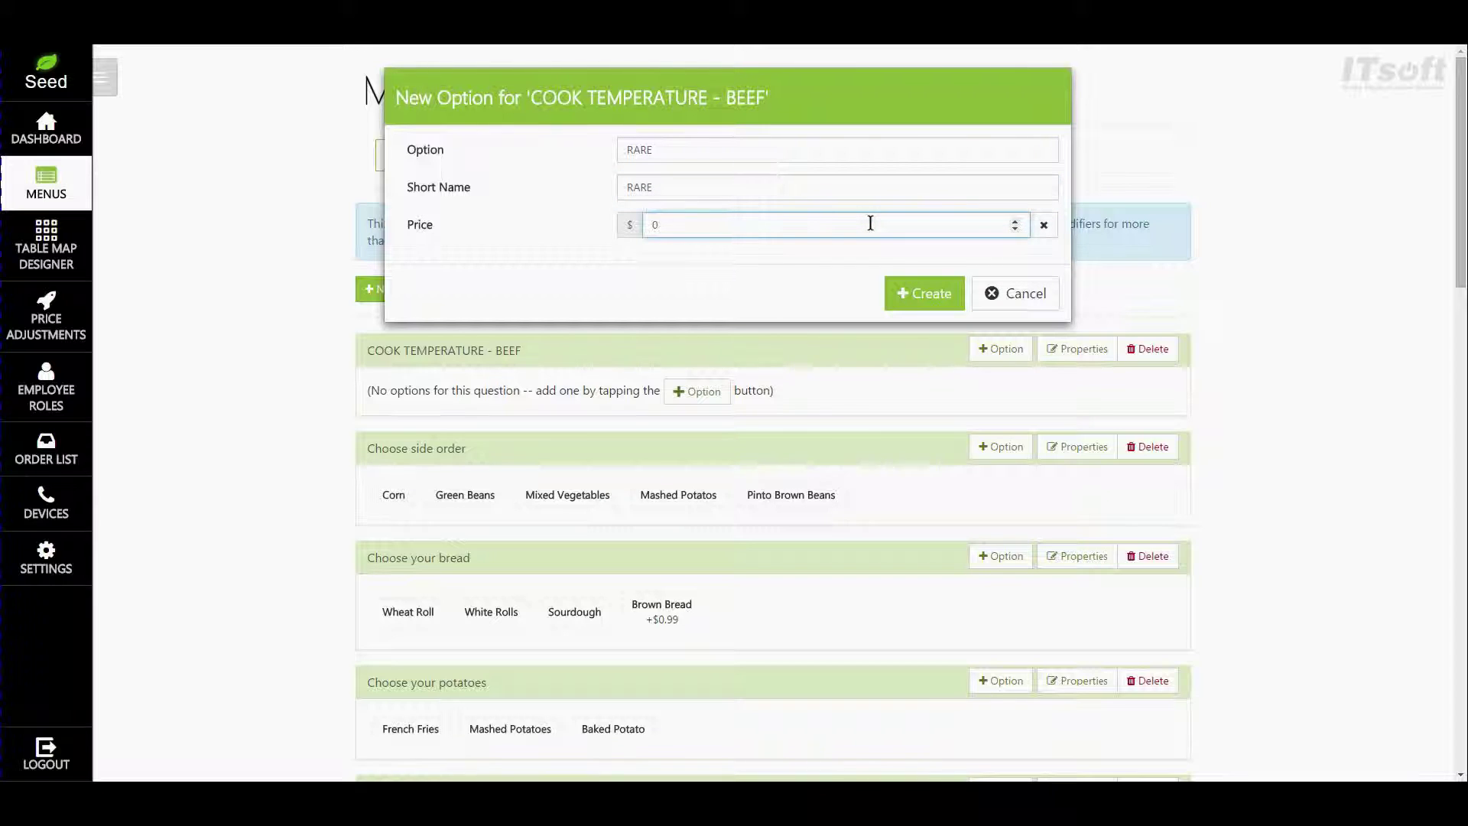
key("BackSpace")
type("8.00")
key("BackSpace")
key("BackSpace")
key("BackSpace")
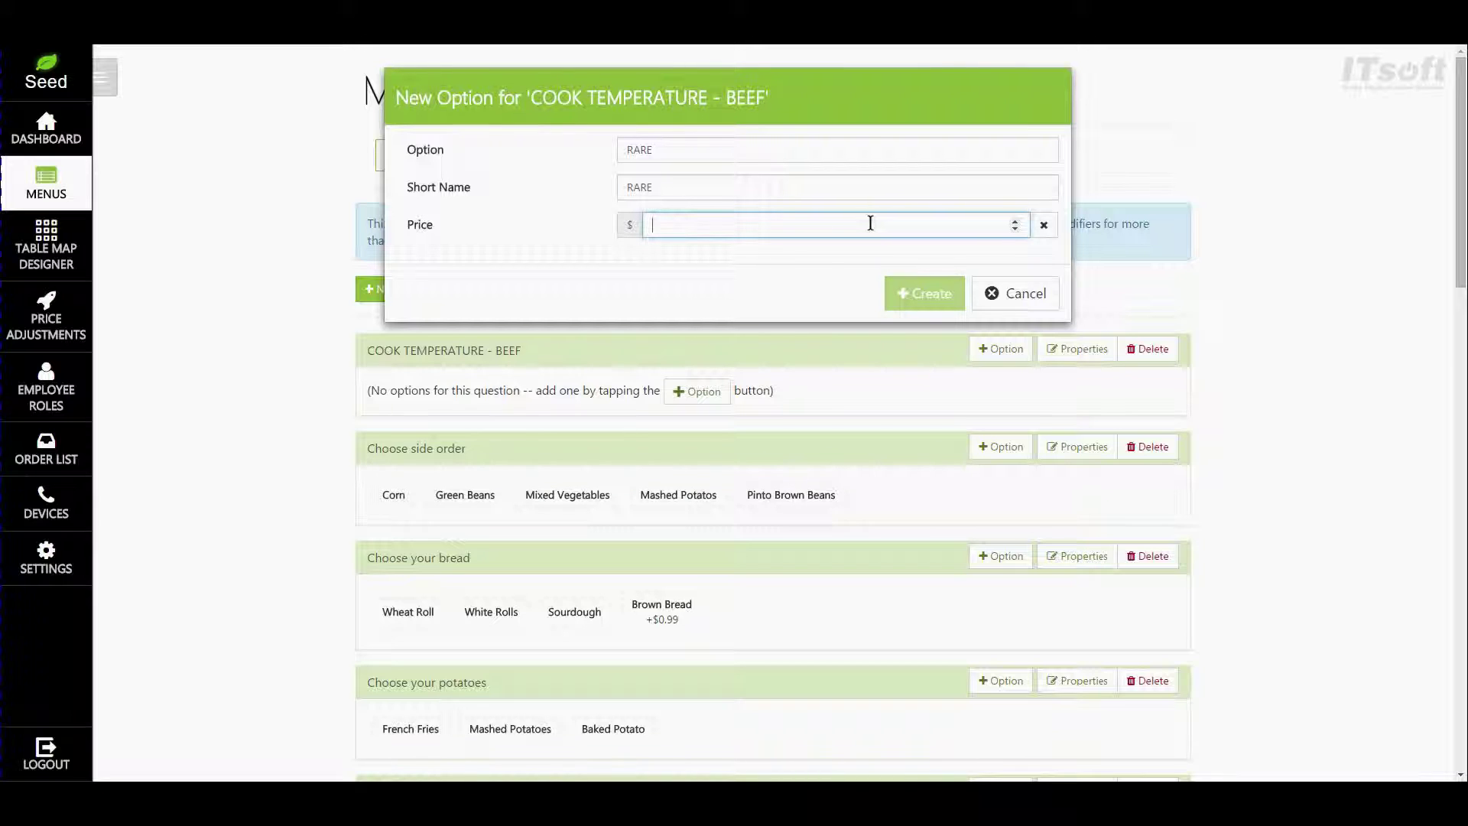
type(".00")
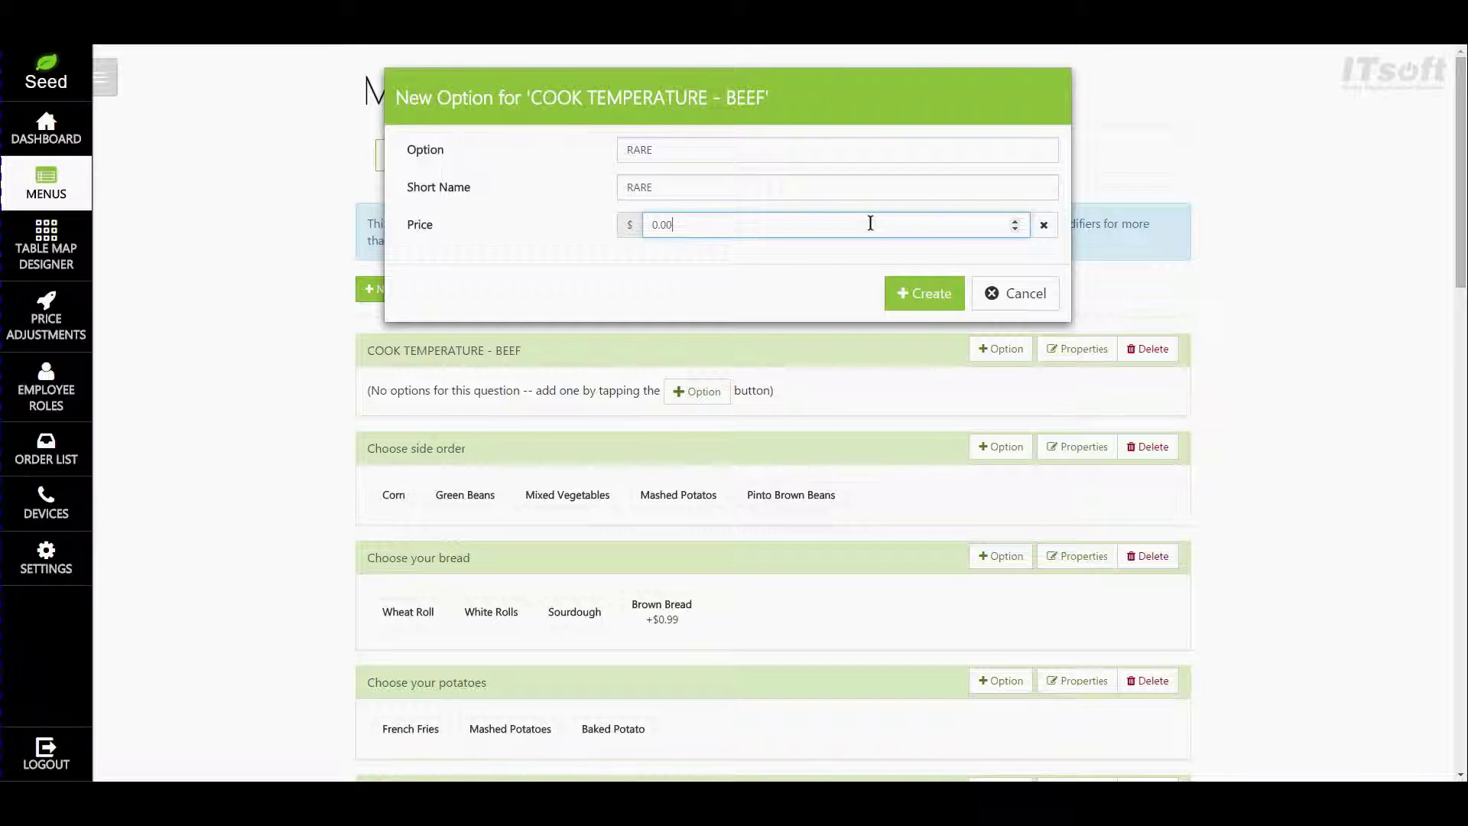
left_click(835, 298)
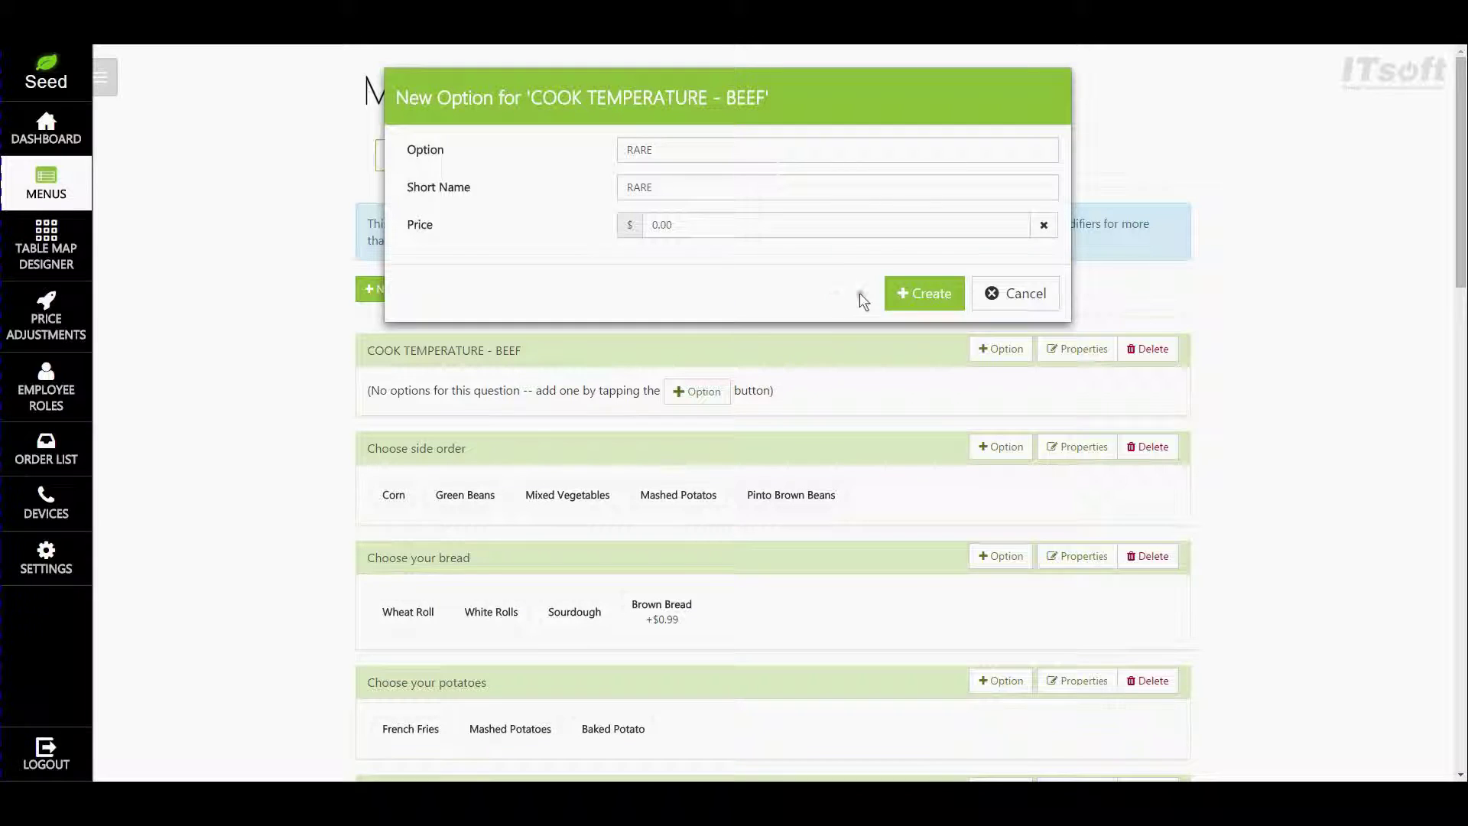
left_click(922, 297)
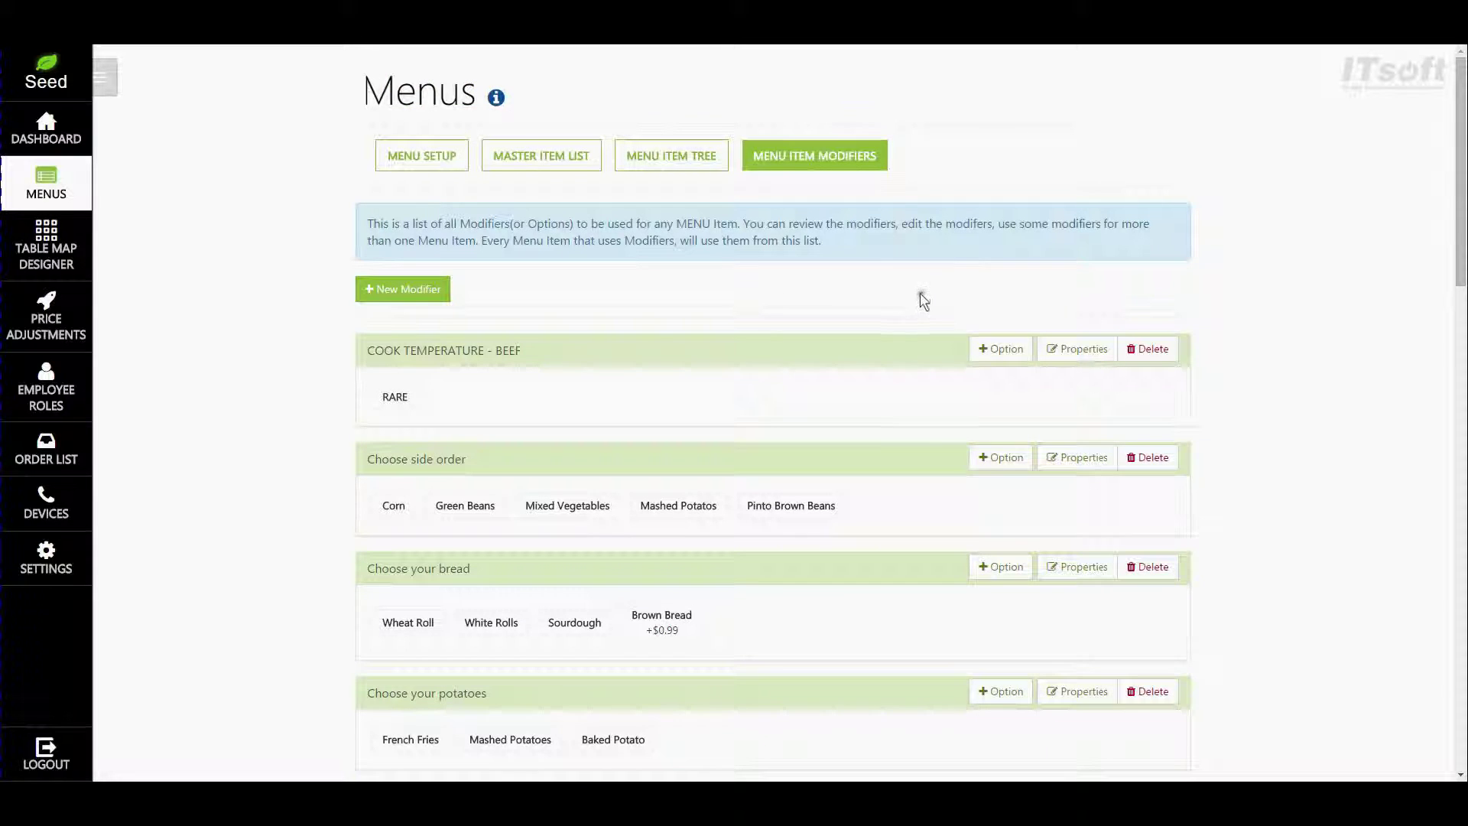
Step: Add the MED RARE and MED options to COOK TEMPERATURE - BEEF
left_click(995, 351)
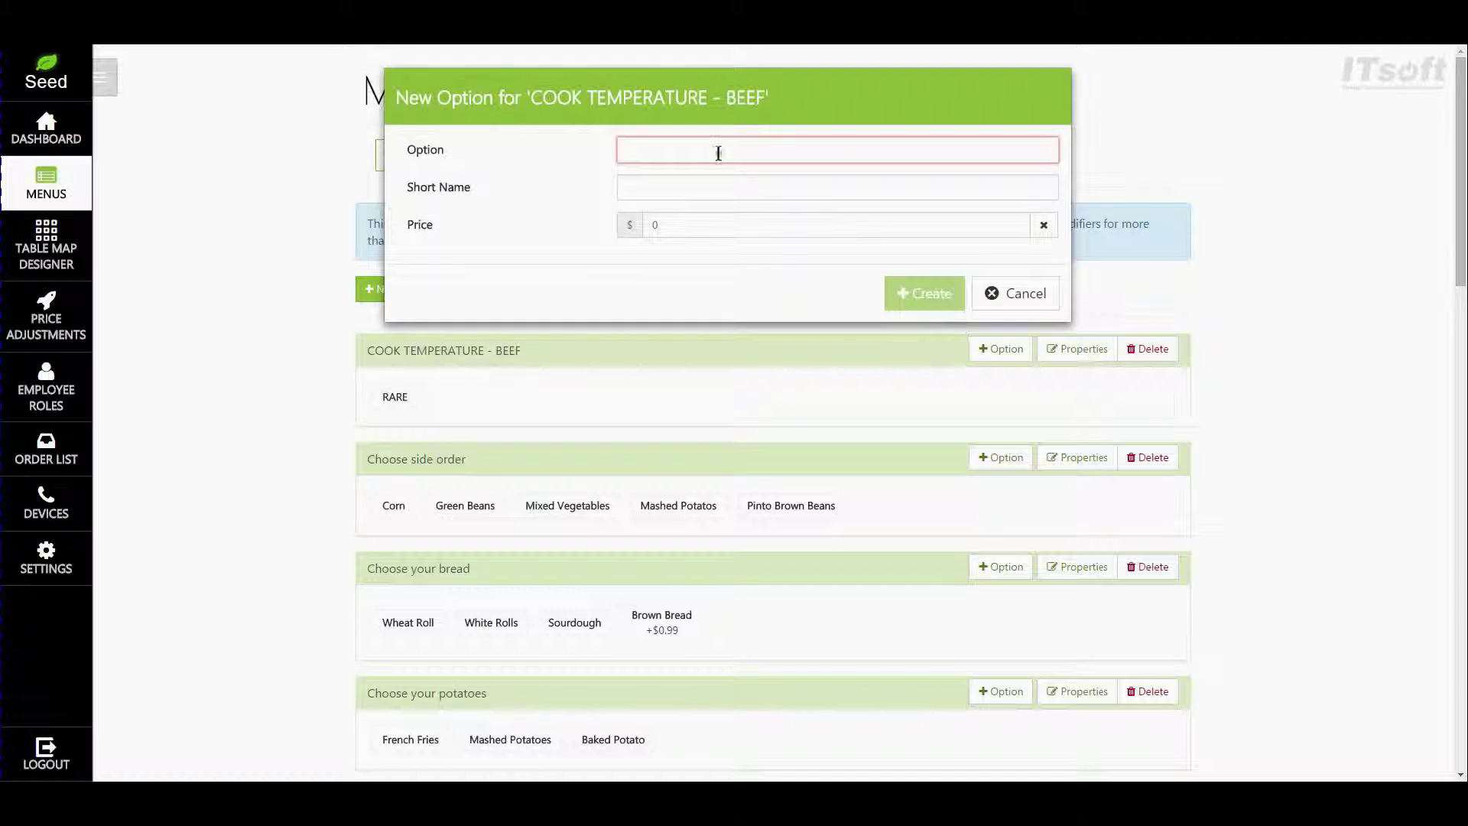
type("MED RARE")
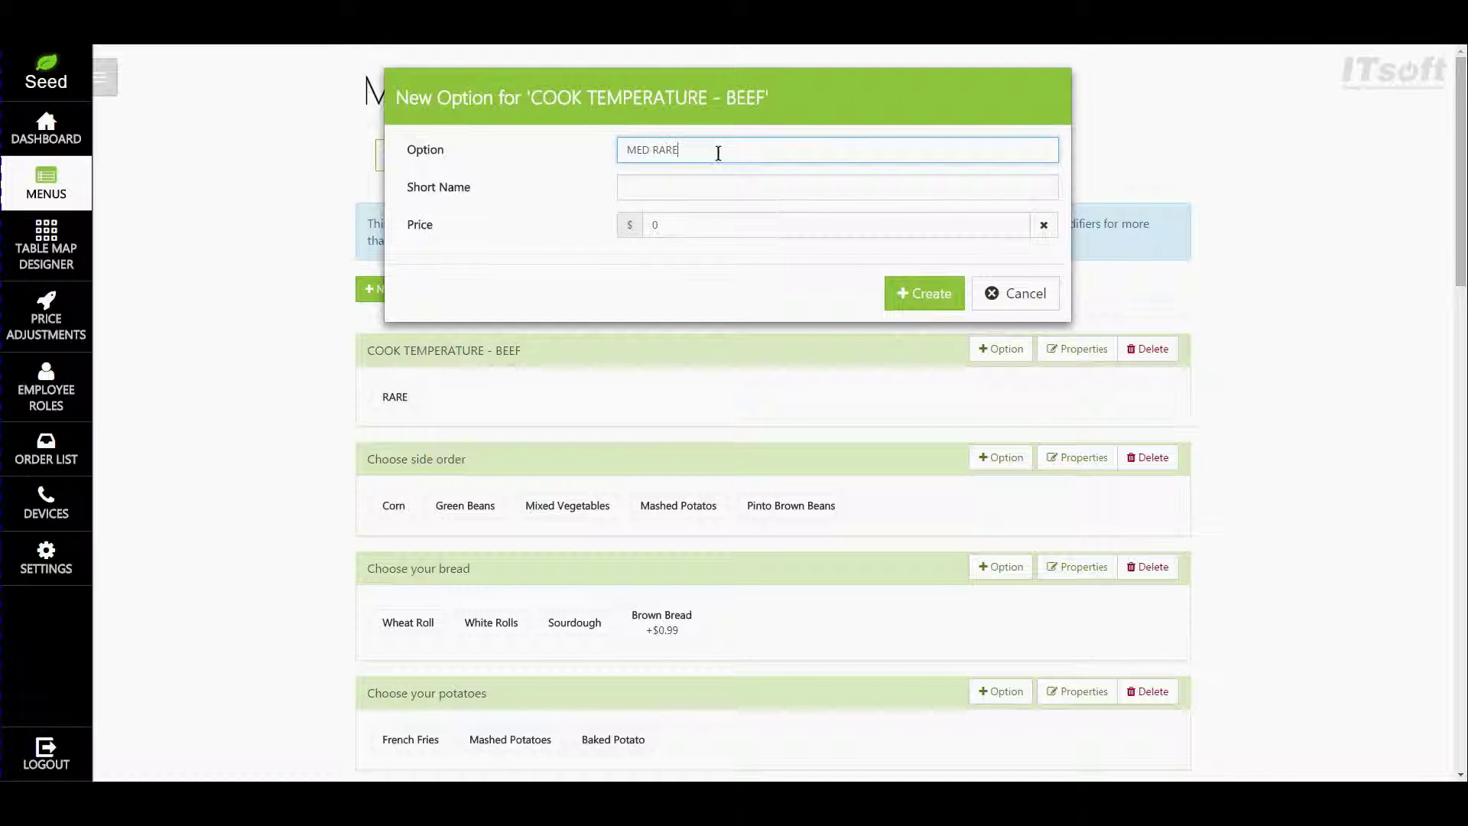
key("Tab")
type("MED RARE")
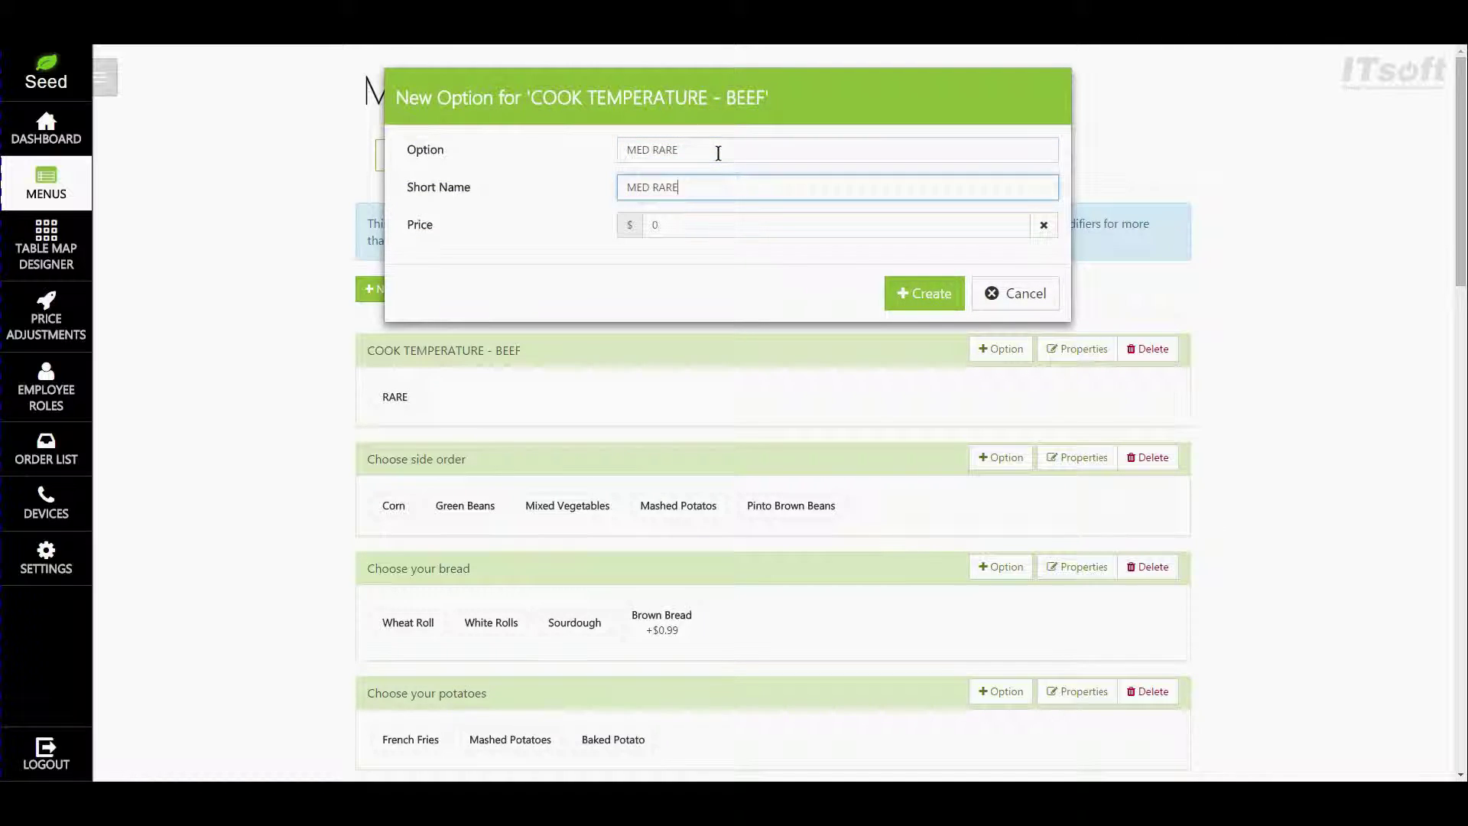
left_click(917, 291)
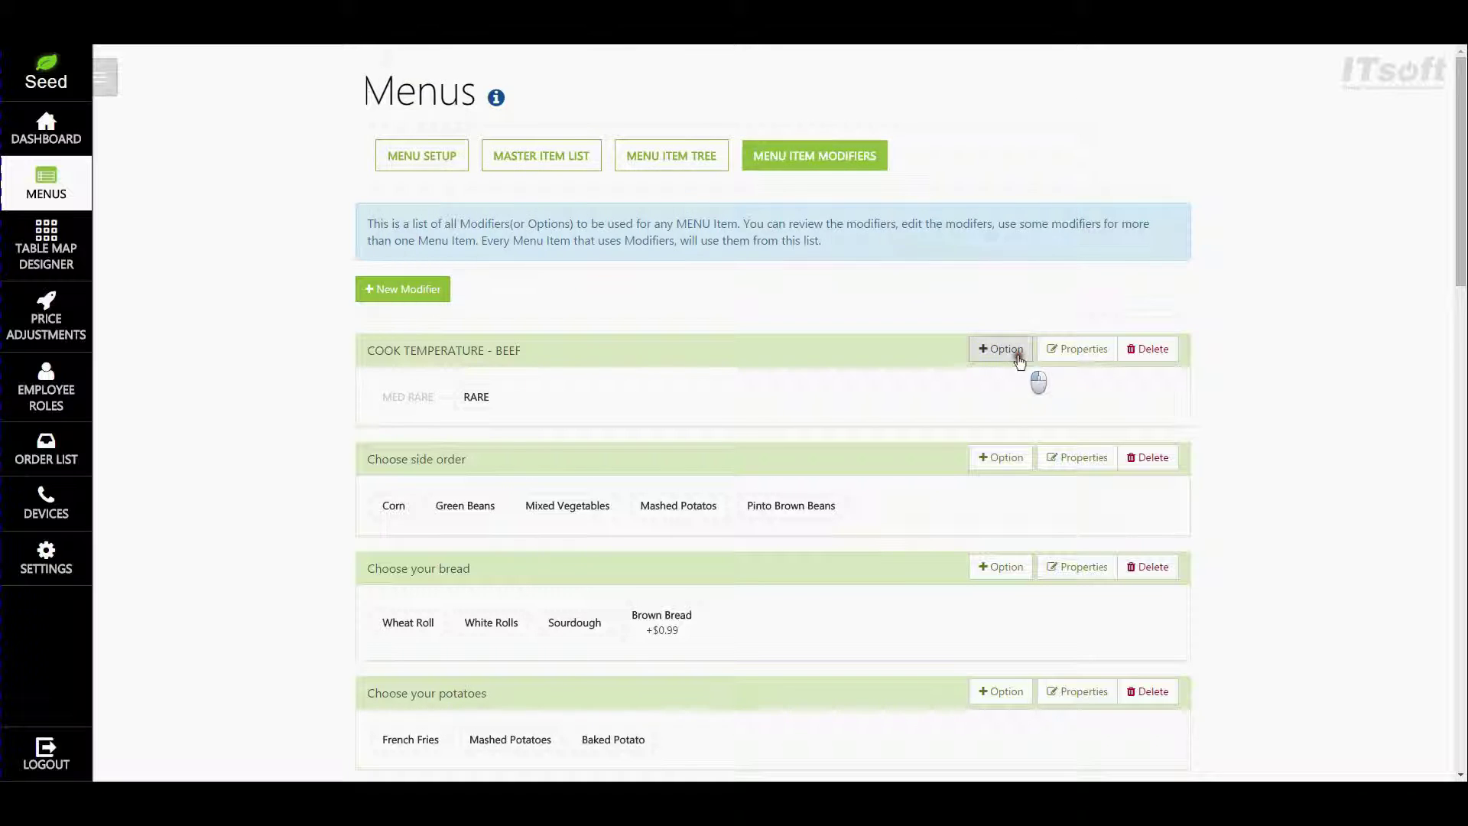
left_click(998, 350)
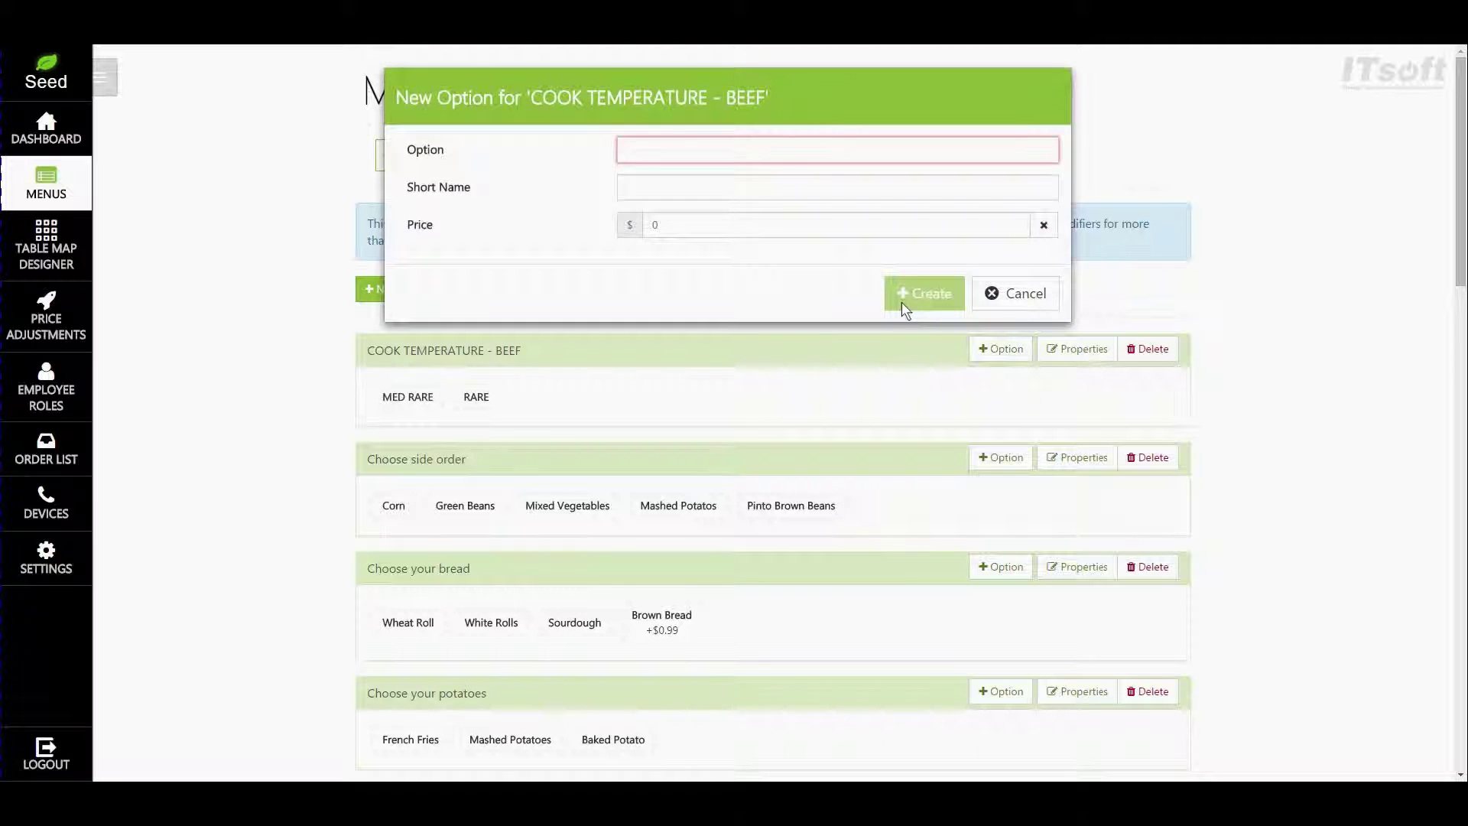
left_click(708, 153)
type("ME")
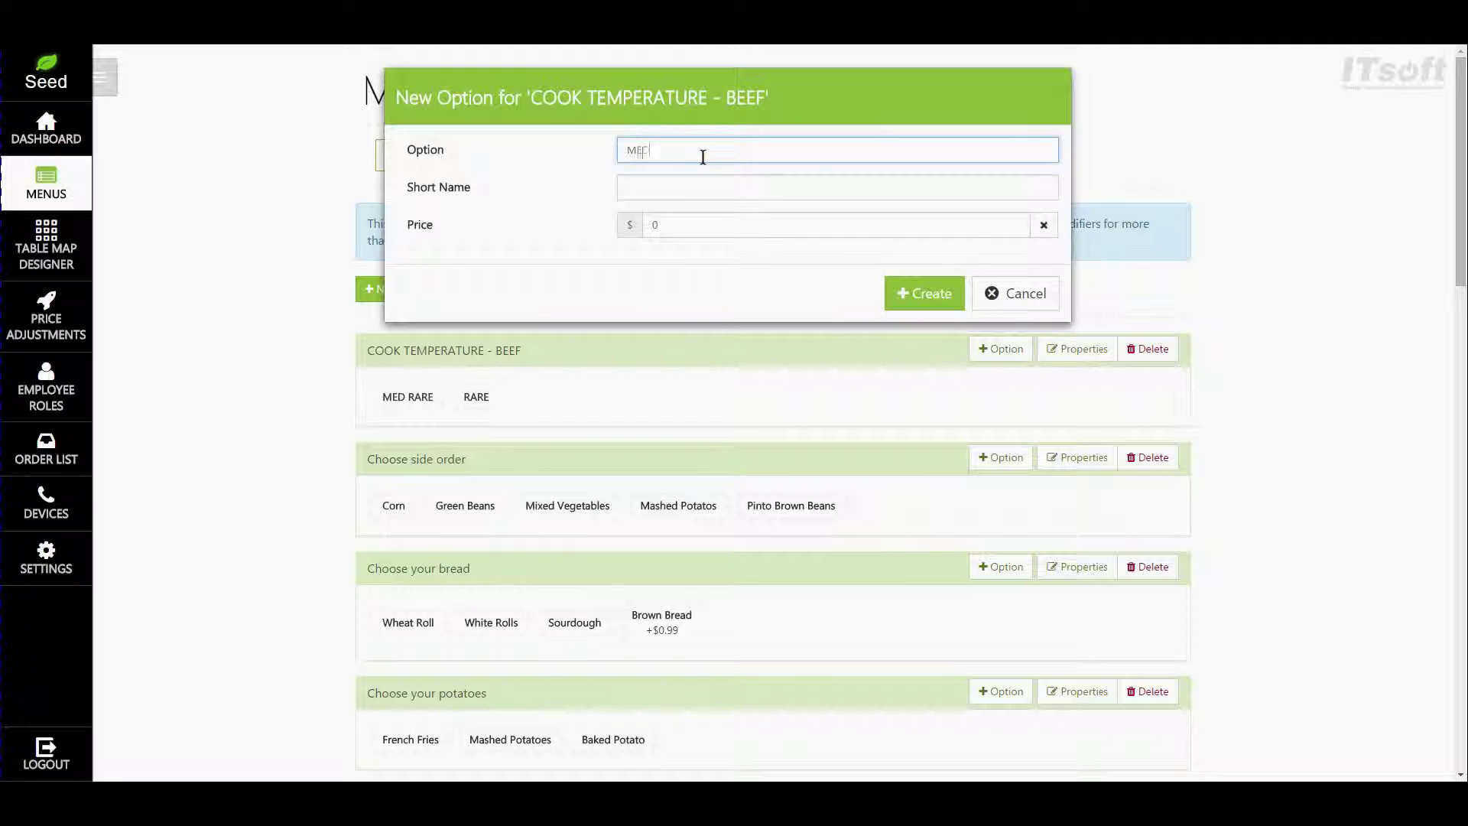
type("D")
key("Tab")
type("MED")
left_click(907, 298)
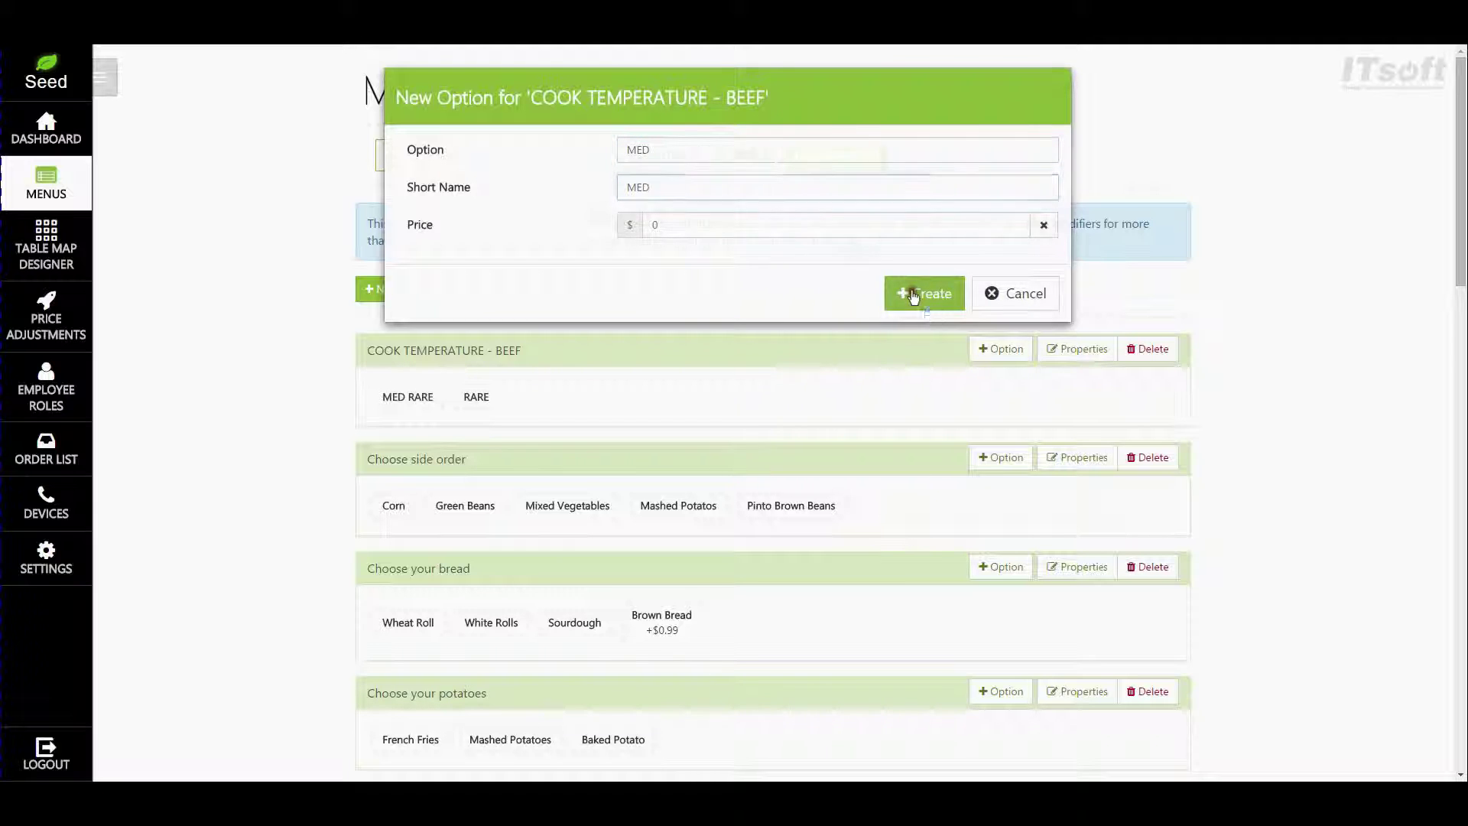
Step: Add the MED WELL and WELL options to COOK TEMPERATURE - BEEF
left_click(985, 349)
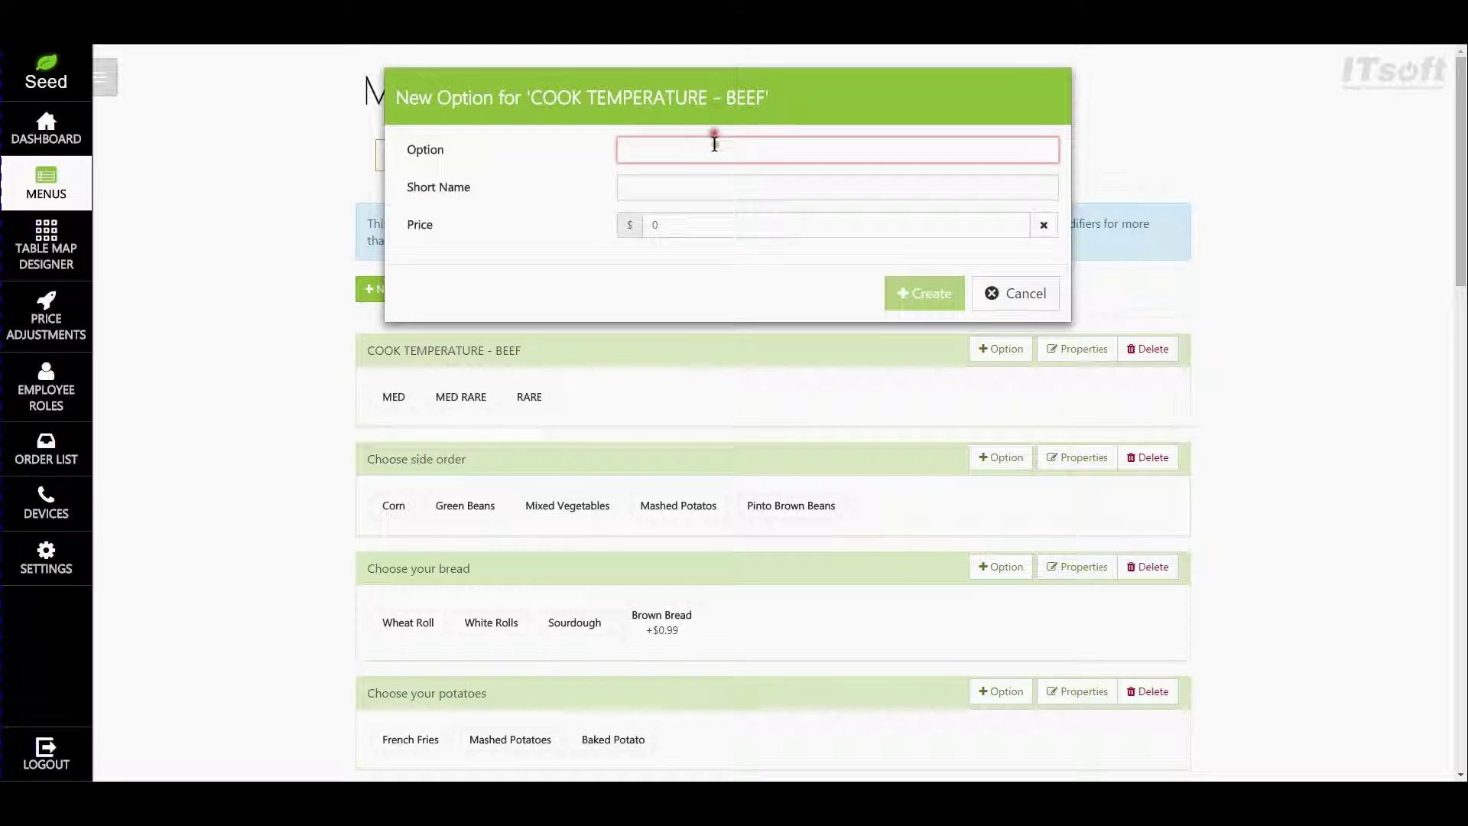
left_click(715, 146)
type("MED WELL")
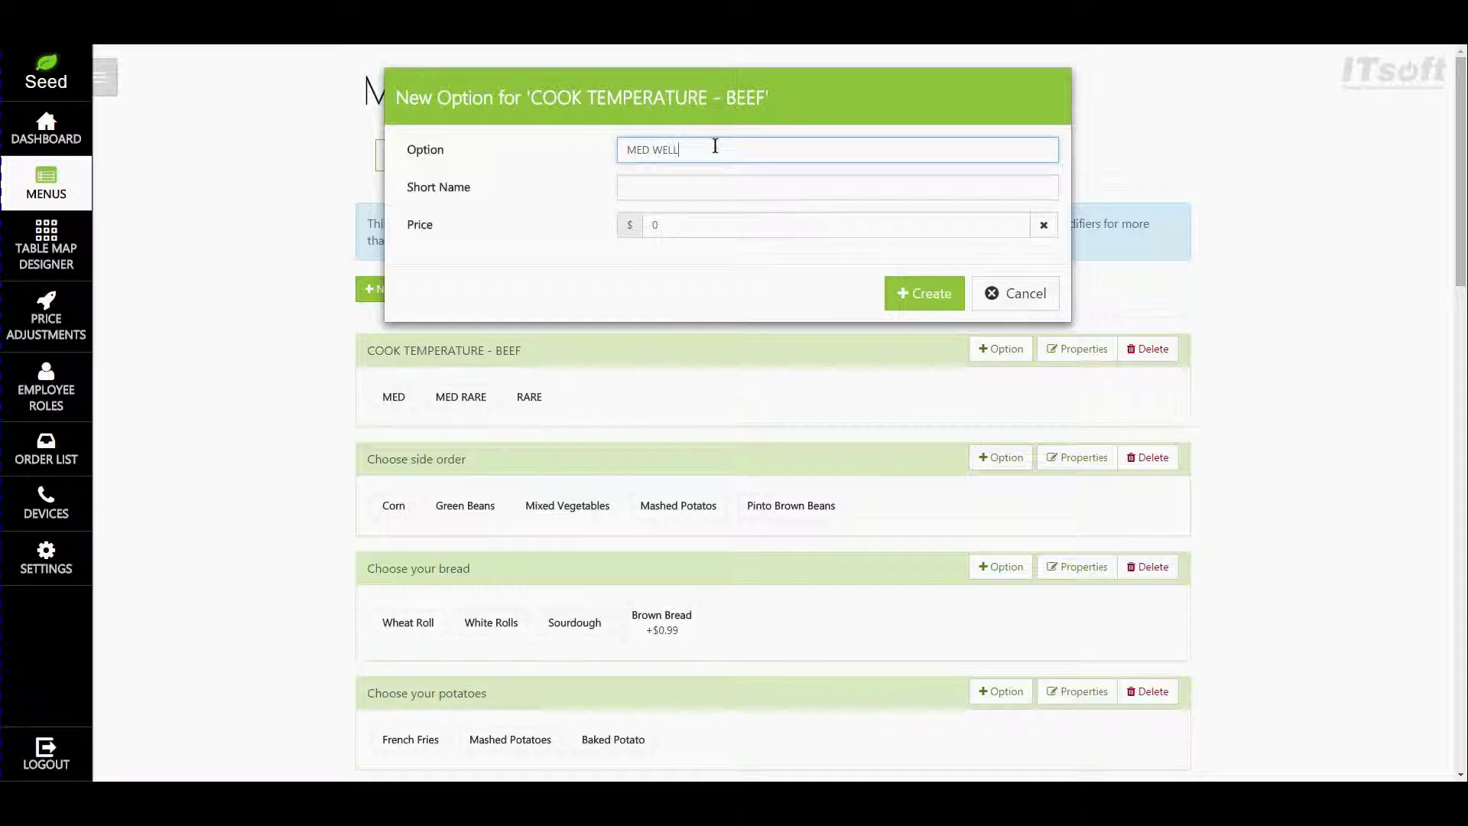
key("Tab")
type("M")
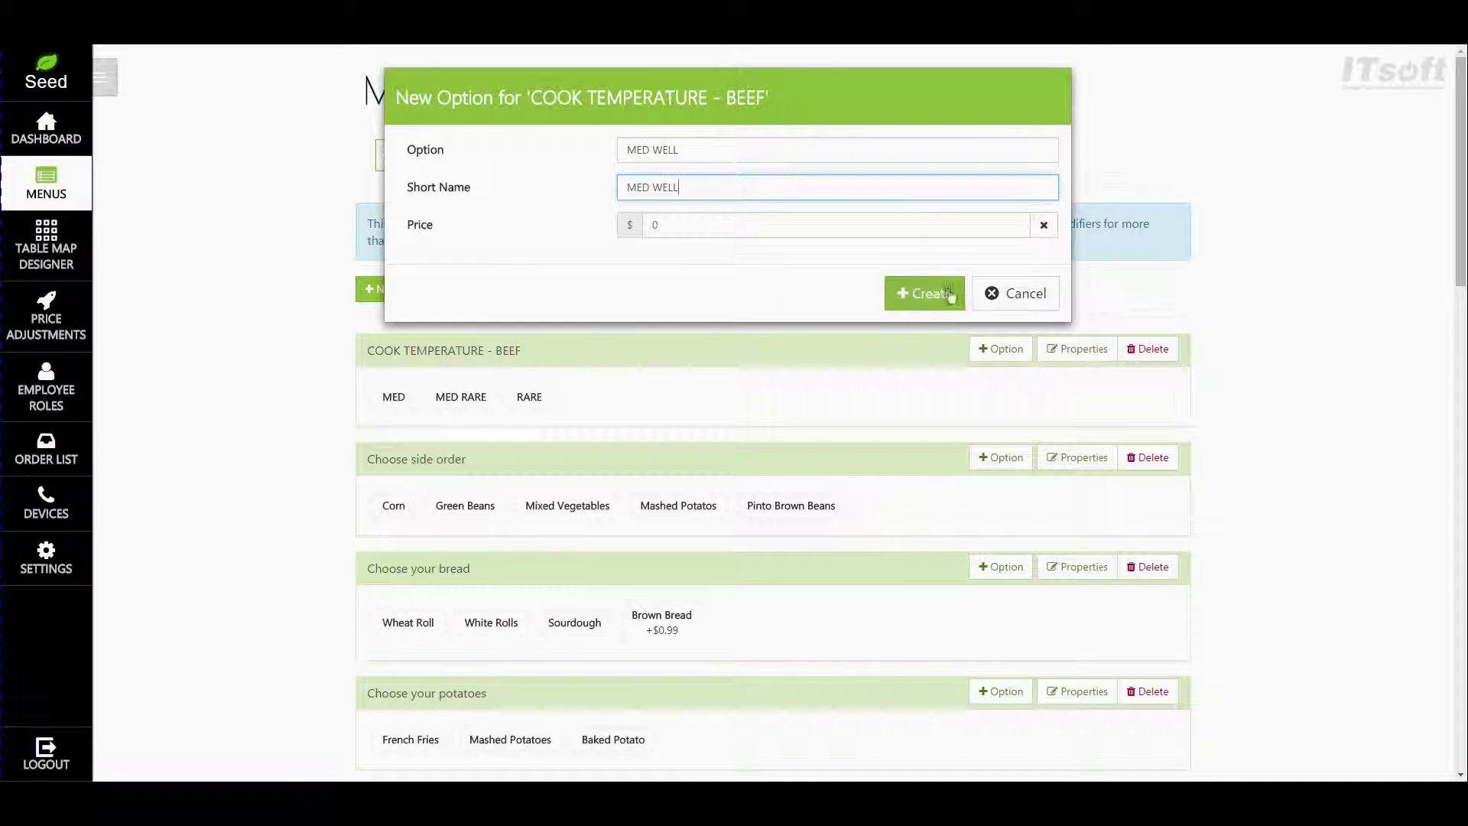
left_click(925, 292)
left_click(986, 348)
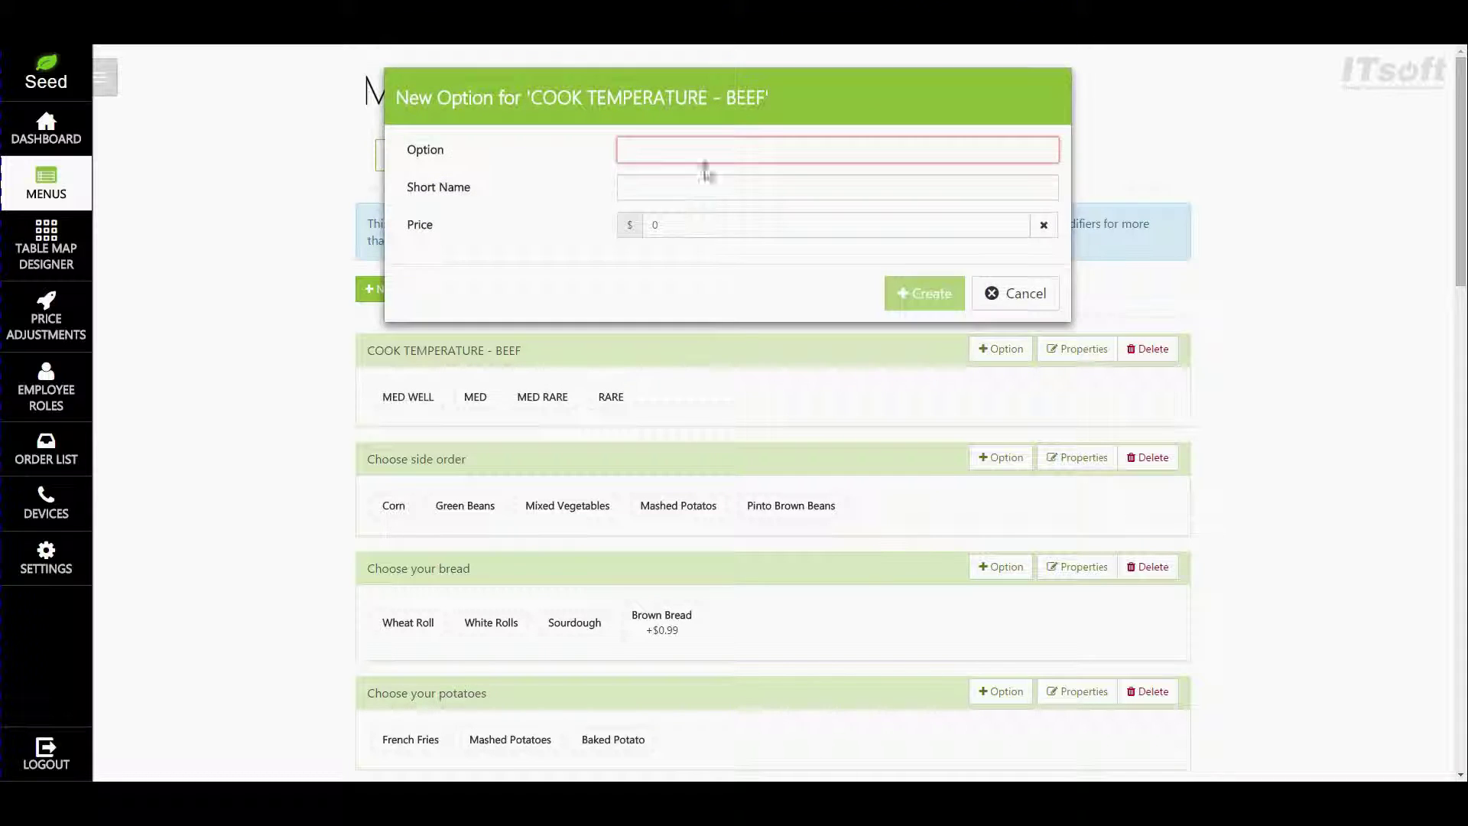
left_click(697, 146)
type("WELL")
key("Tab")
type("WEL")
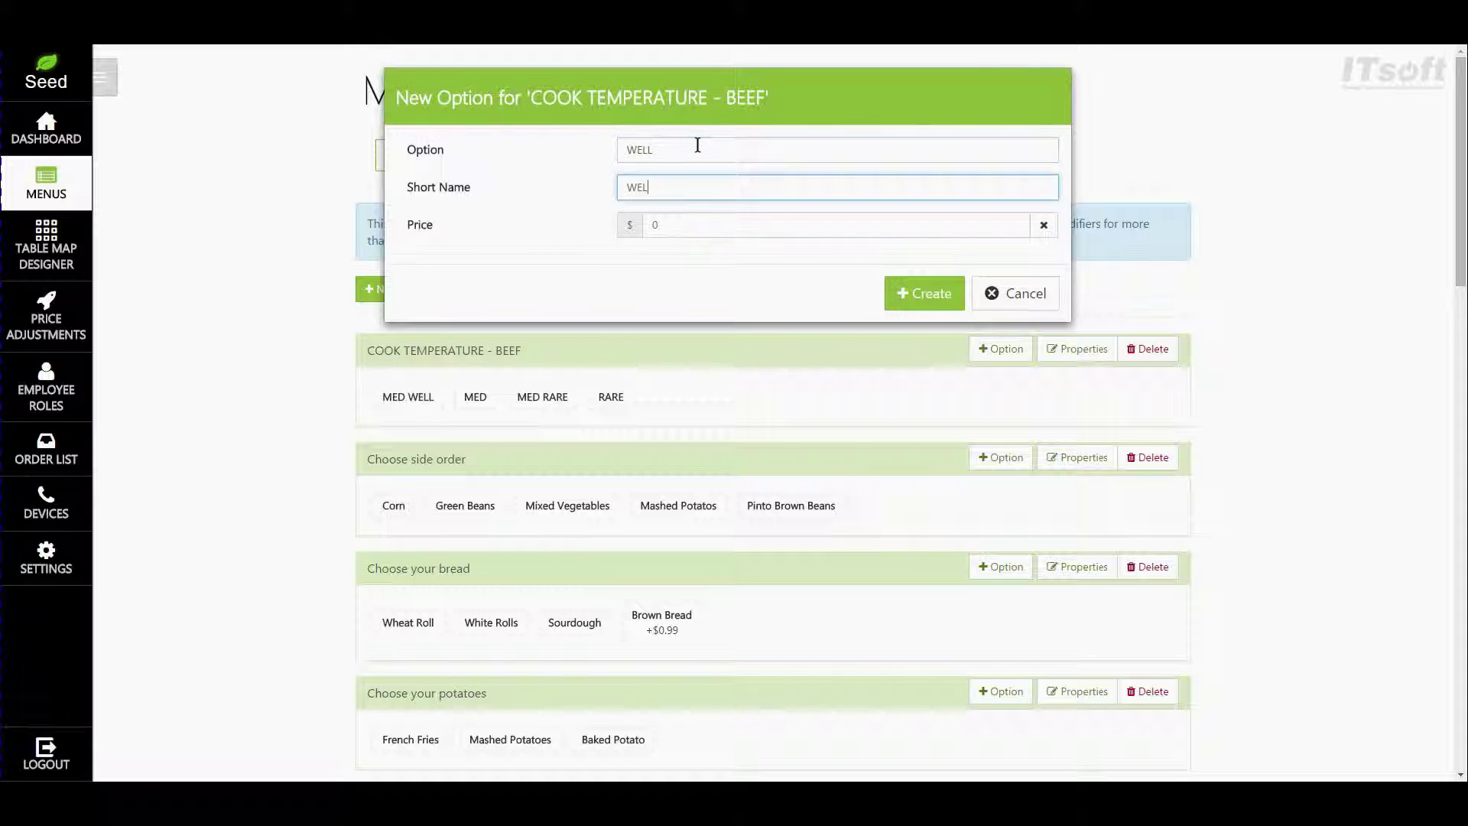
left_click(891, 292)
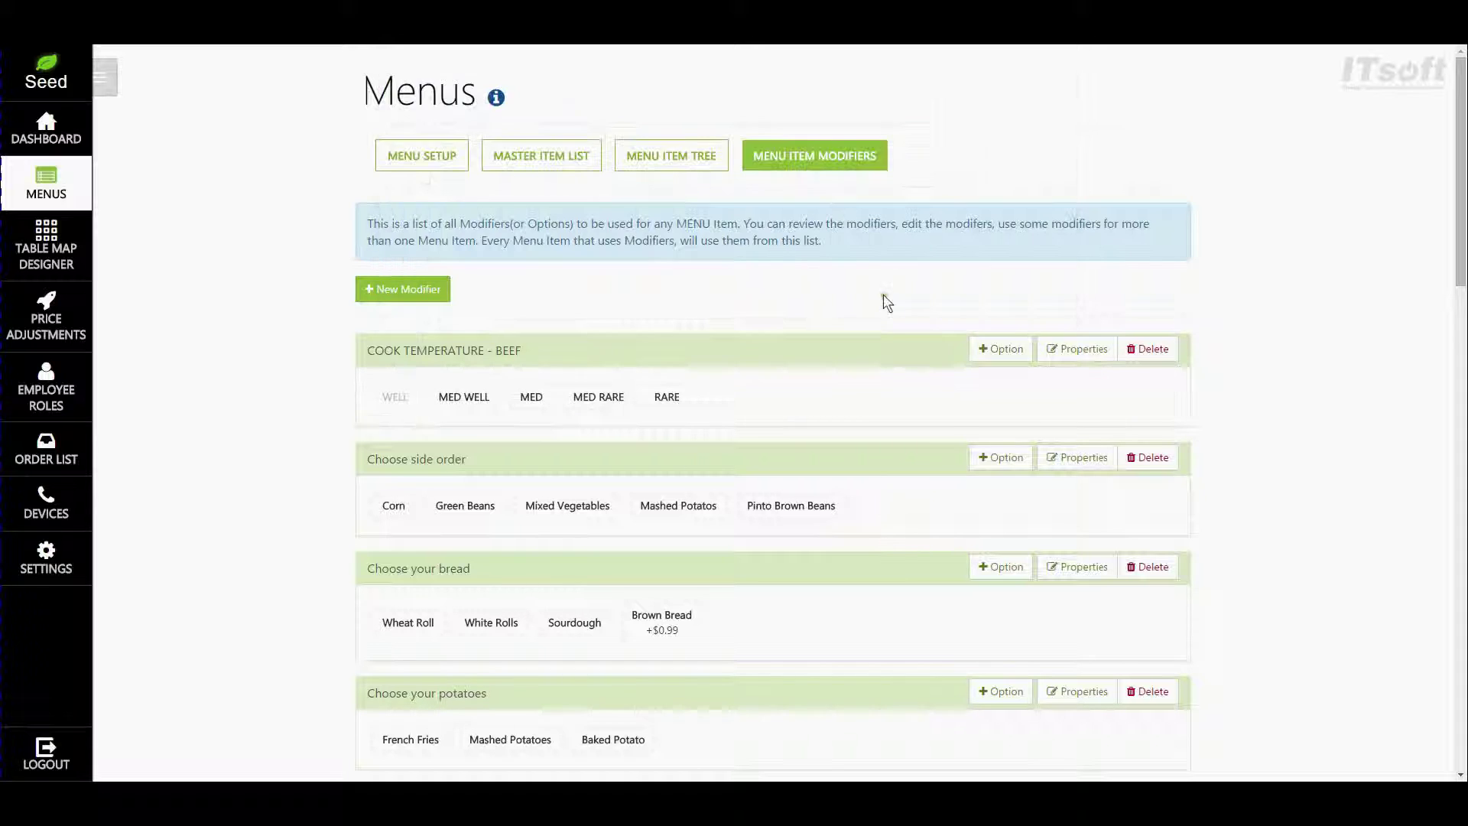
Step: Check the RARE option and modifier properties unchanged, then delete COOK TEMPERATURE - BEEF
left_click(667, 396)
left_click(1007, 297)
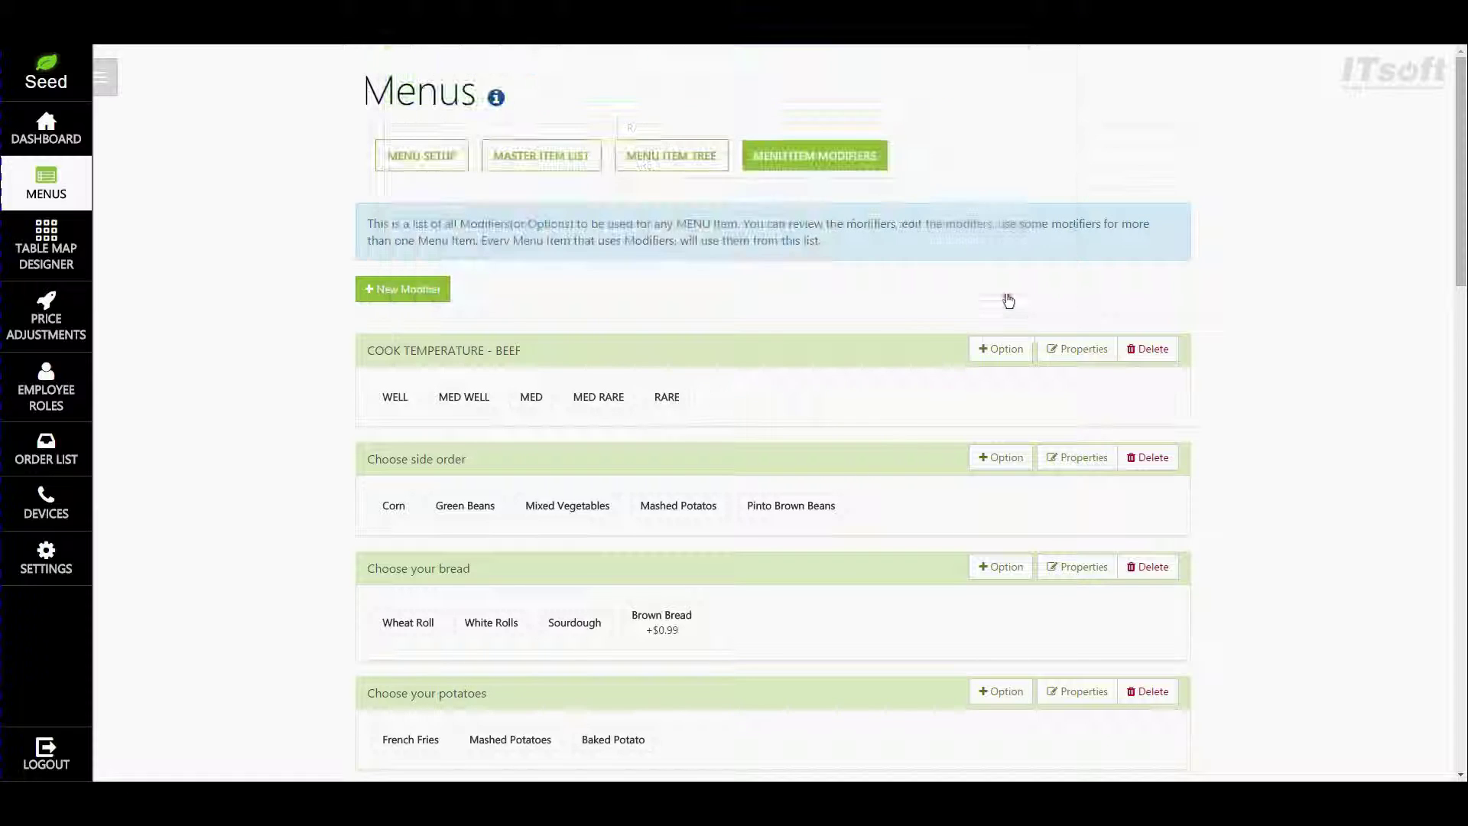
left_click(1079, 358)
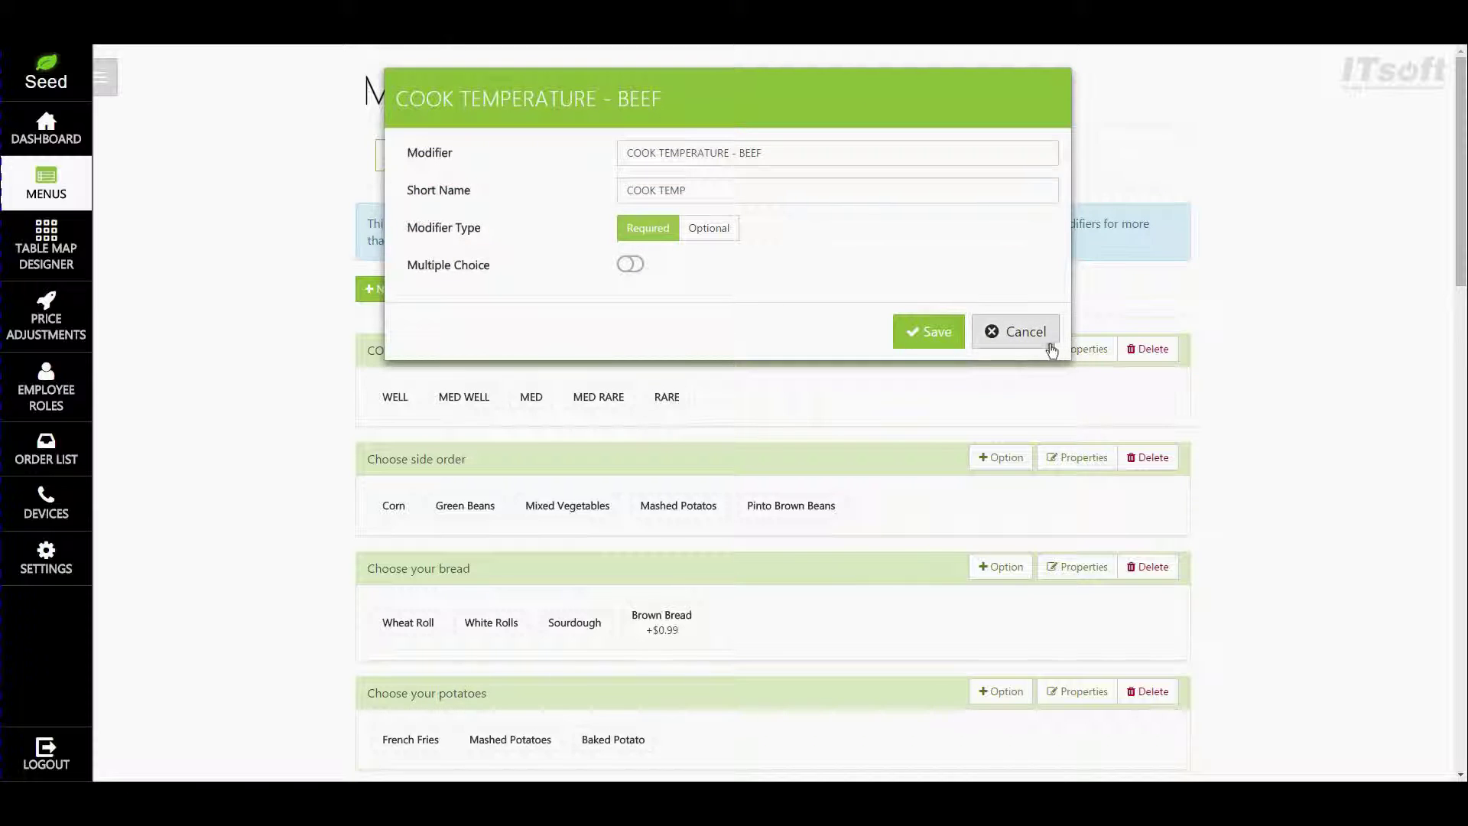
left_click(1025, 340)
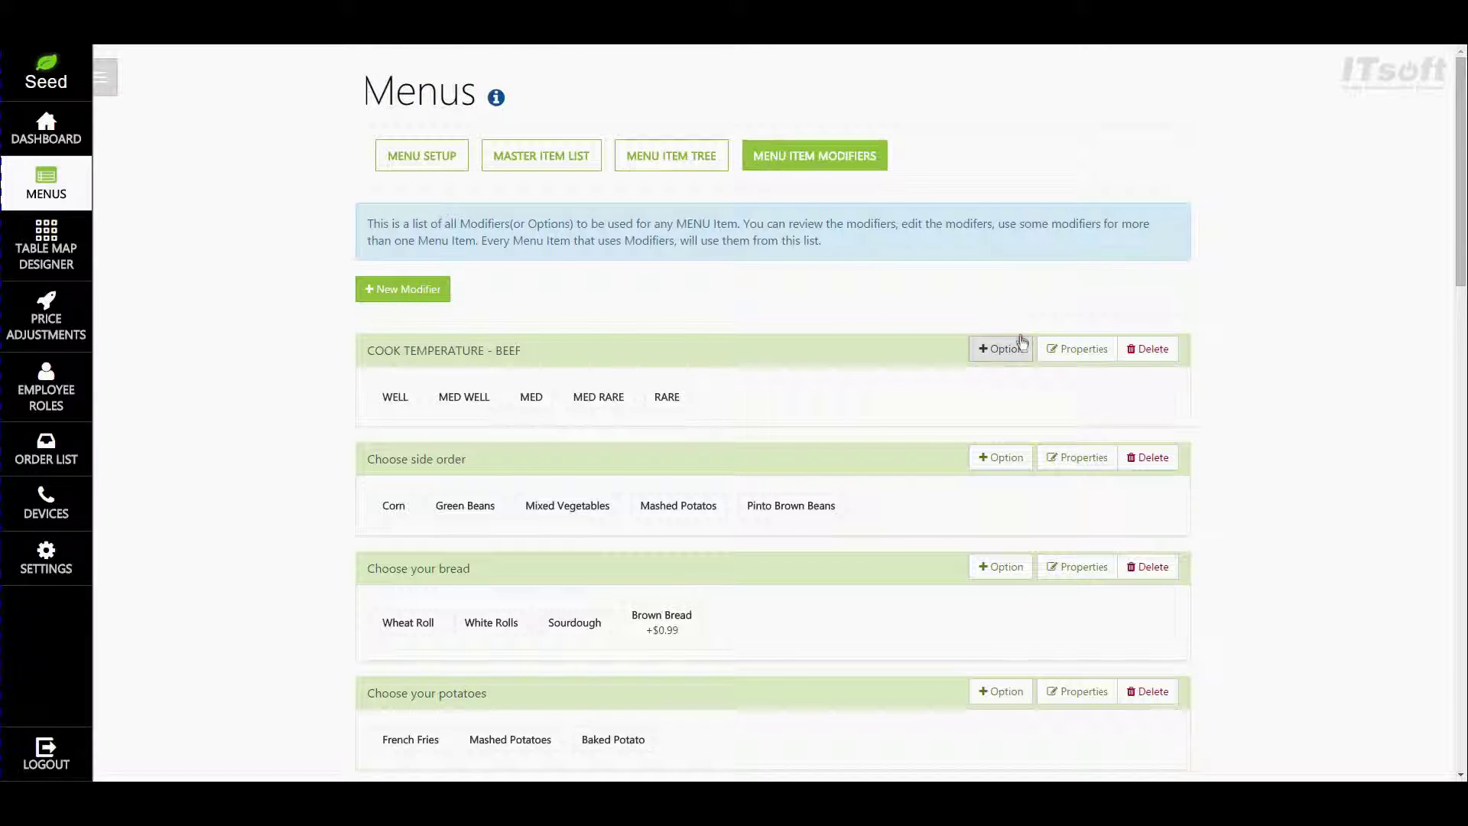
left_click(1157, 354)
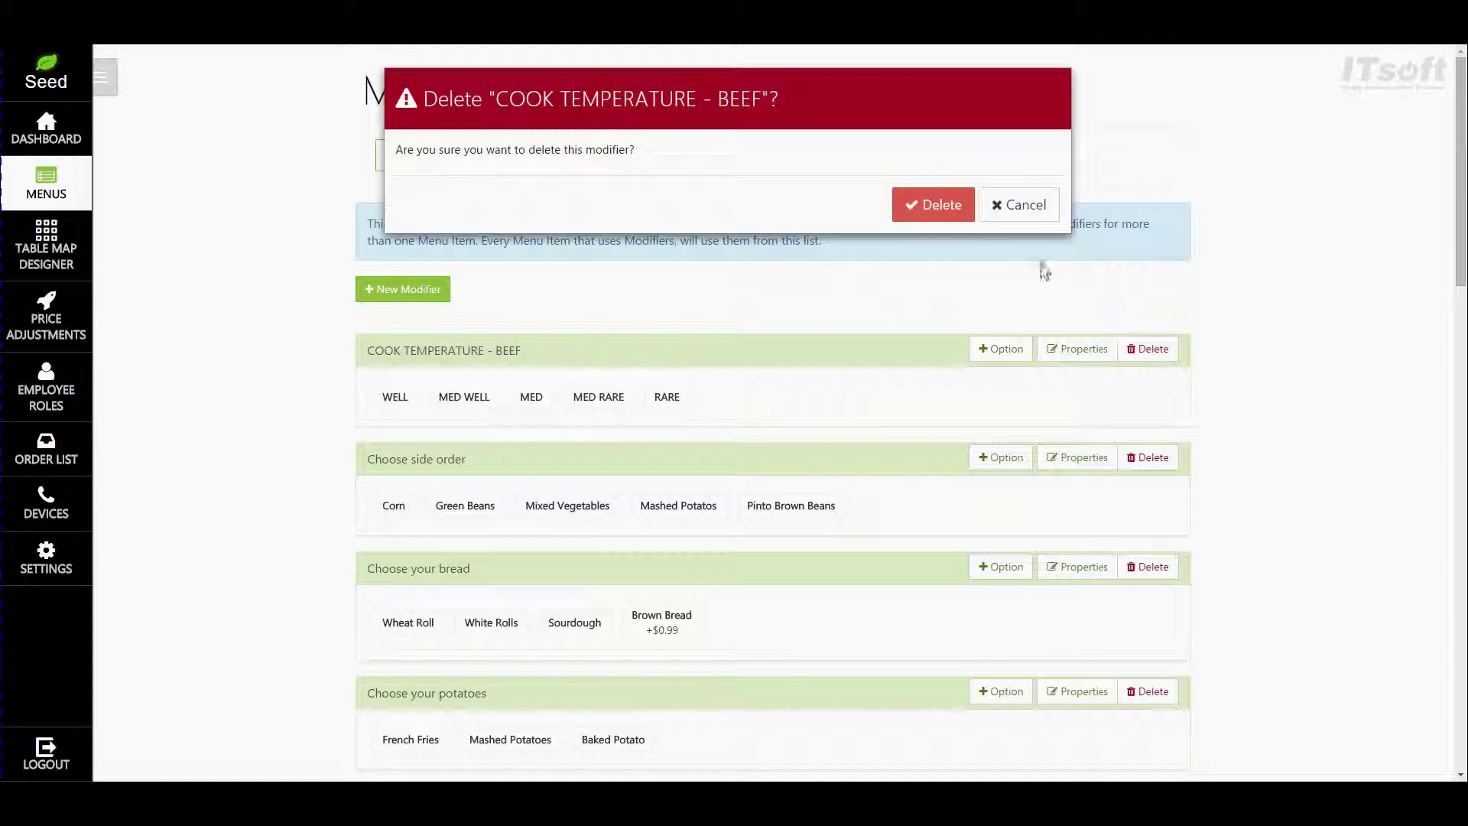
left_click(939, 204)
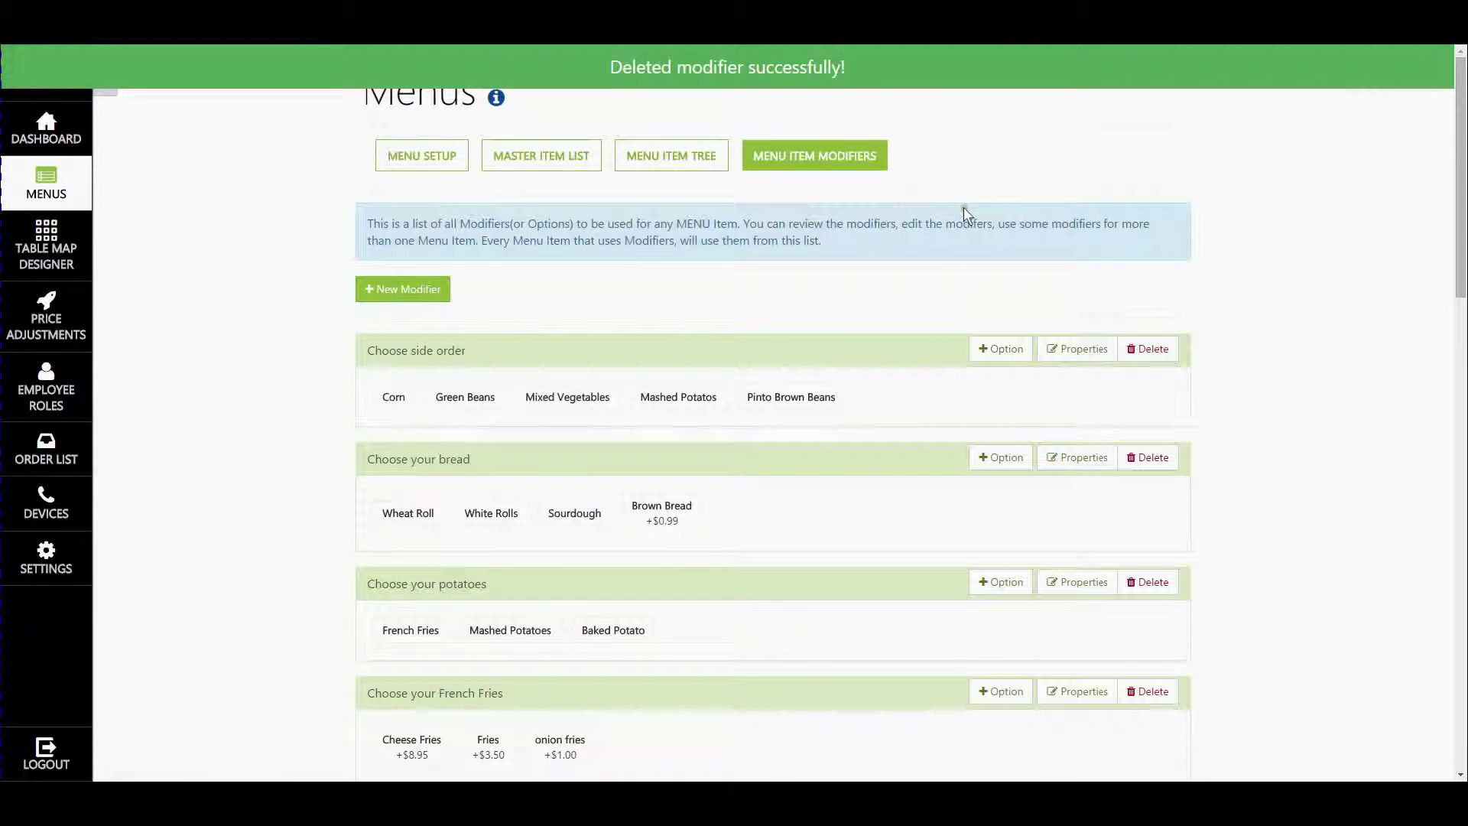